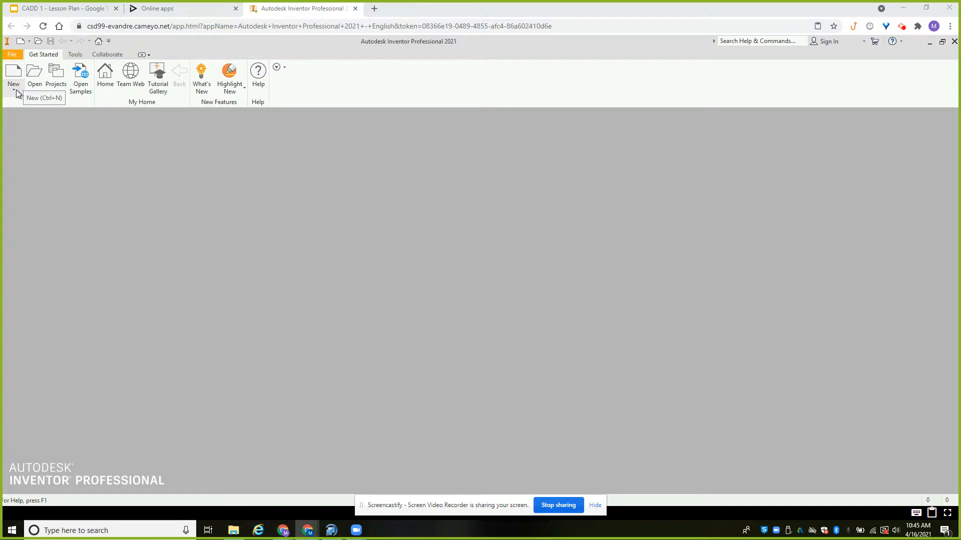
Create a new presentation file from the English Standard (in).ipn template
click(16, 91)
click(21, 107)
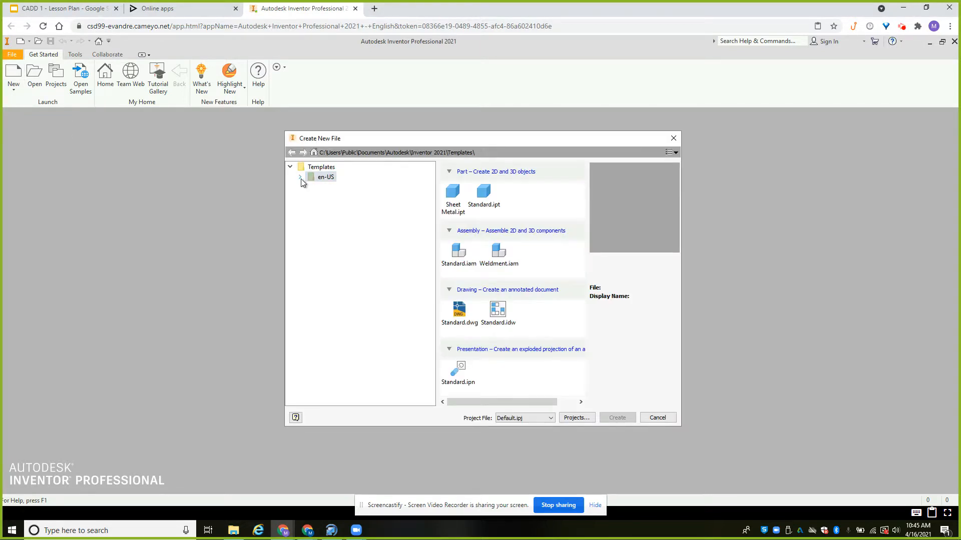
click(300, 178)
click(334, 187)
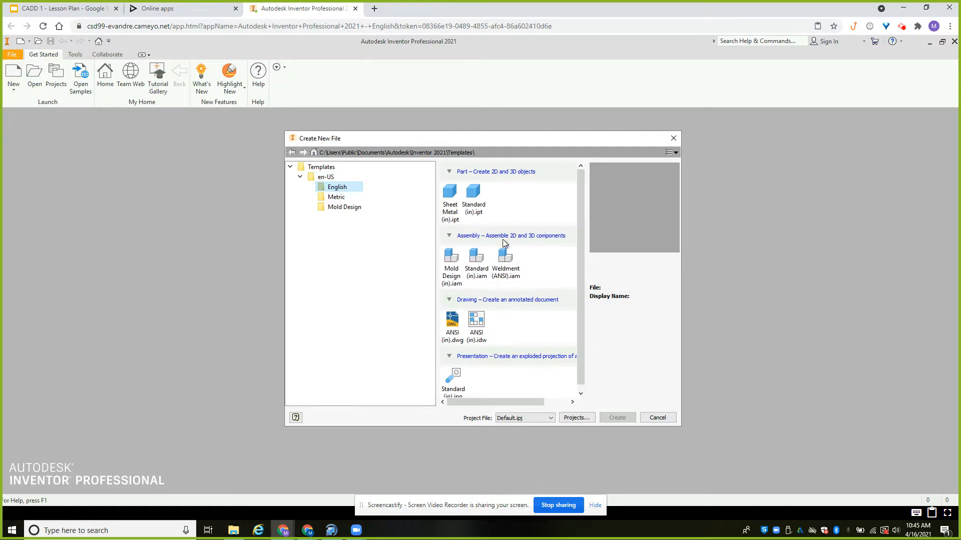
scroll(466, 364, down, 1)
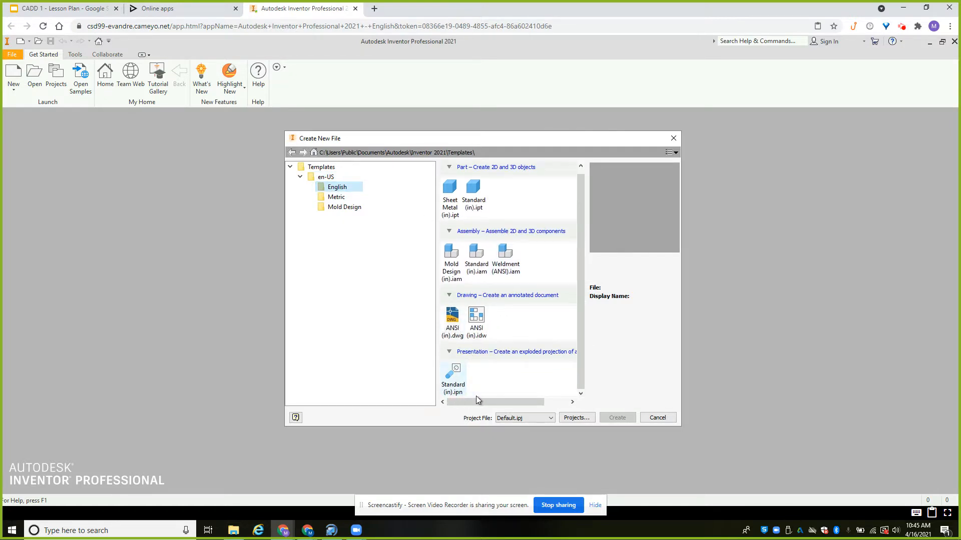
double_click(456, 379)
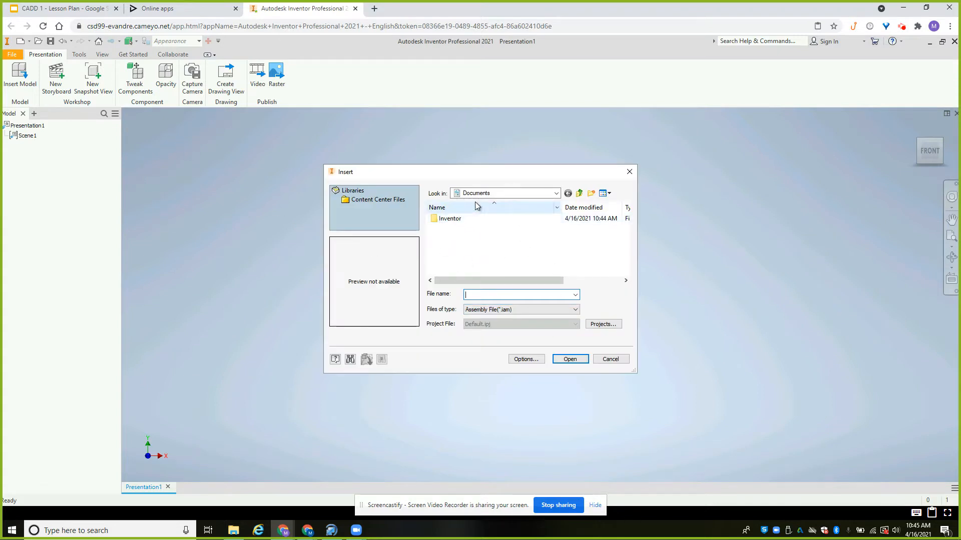
Insert the MLD_Train1 assembly from the GDrive folder CADD1 > Miniature Train > Mini Train Previous into the presentation
click(497, 194)
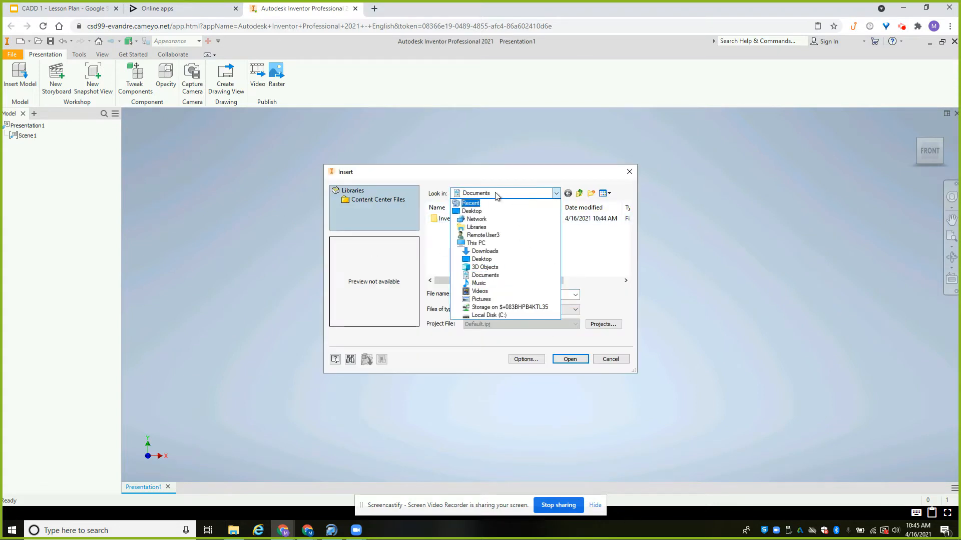
click(470, 235)
double_click(446, 268)
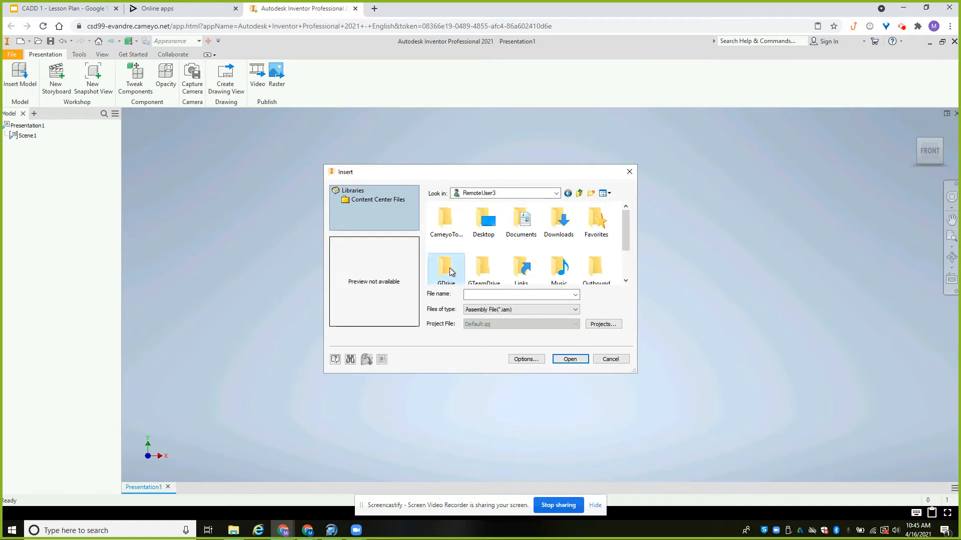
double_click(455, 231)
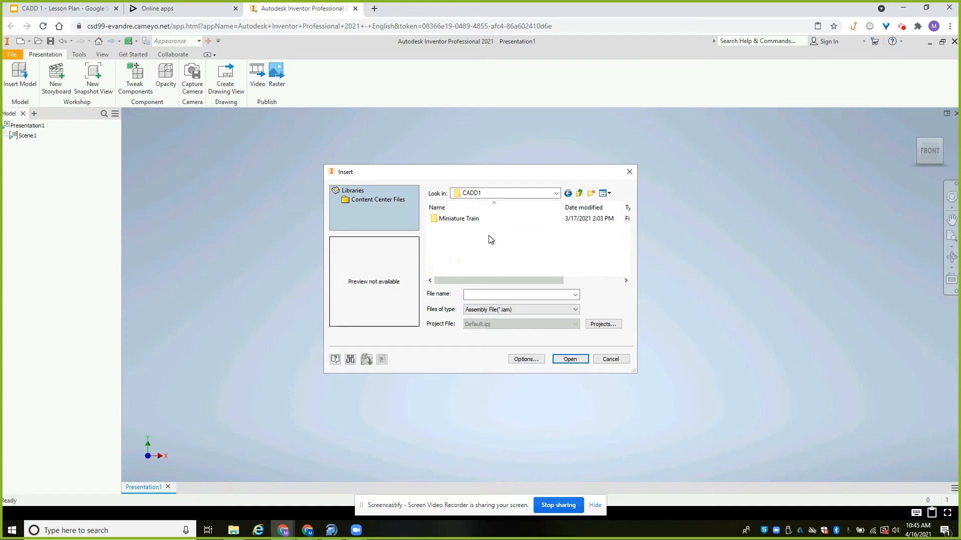
double_click(461, 219)
double_click(461, 220)
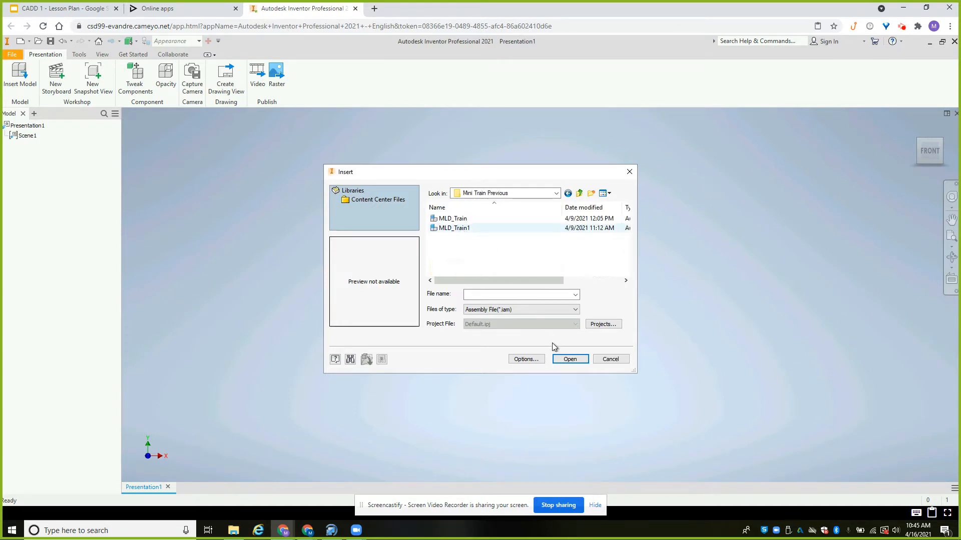
click(569, 359)
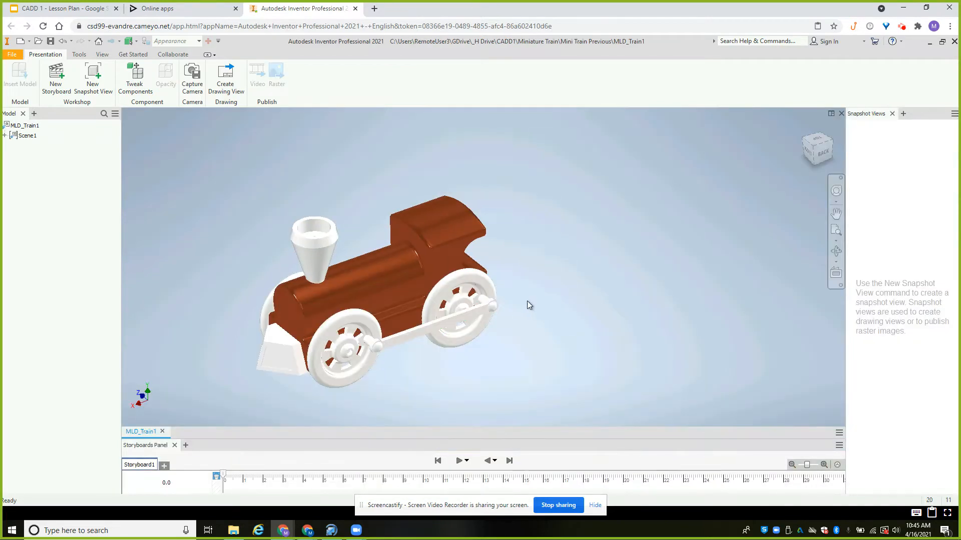
Expand Scene1 and MLD_Train1.iam in the model tree to list the train's individual parts
middle_drag(471, 252, 536, 250)
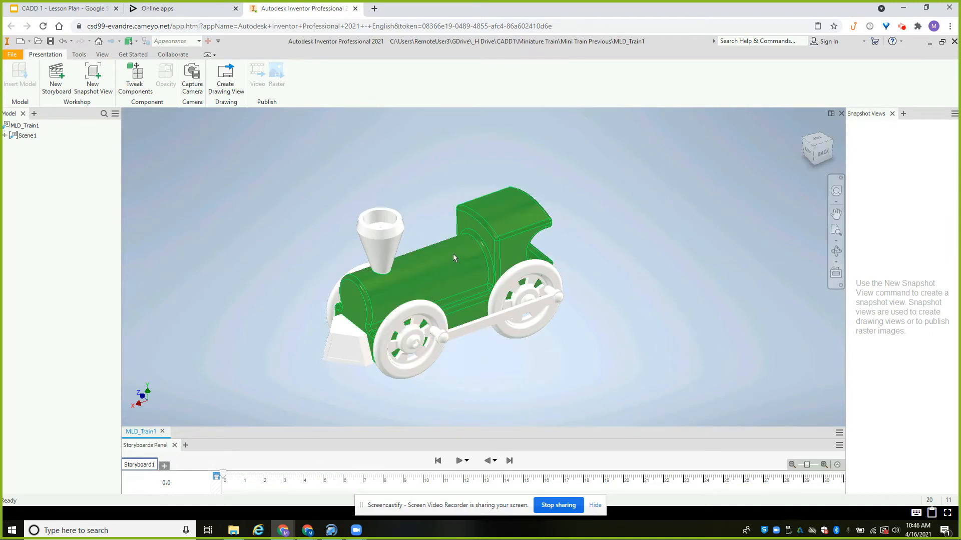
click(5, 136)
click(5, 136)
click(5, 135)
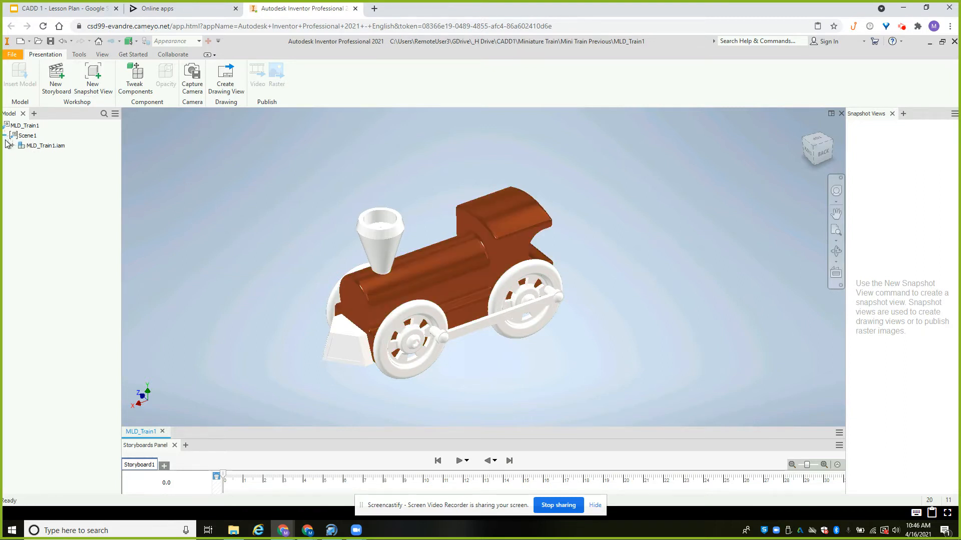
click(12, 145)
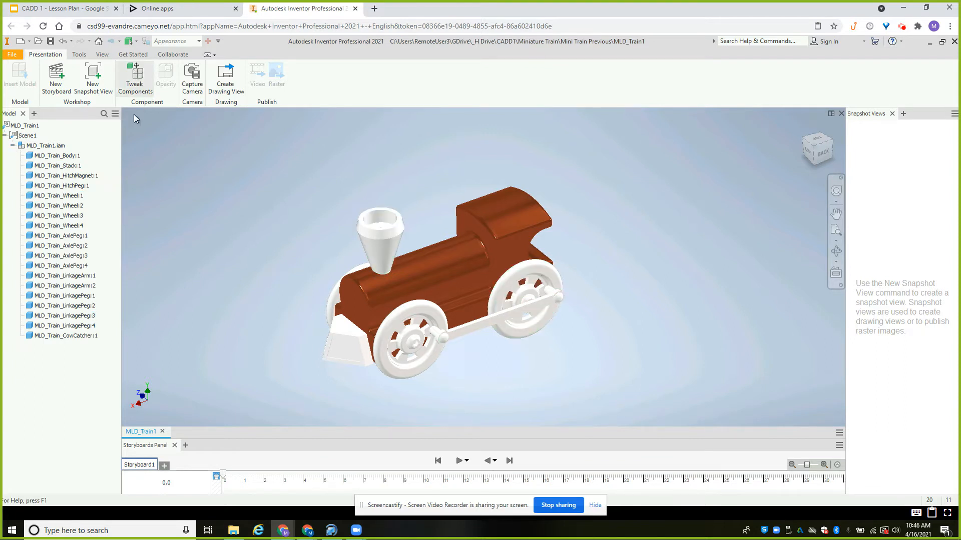
Tweak the rear linkage peg on the near side of the train, moving it 2 in along Y, away from the body
click(139, 73)
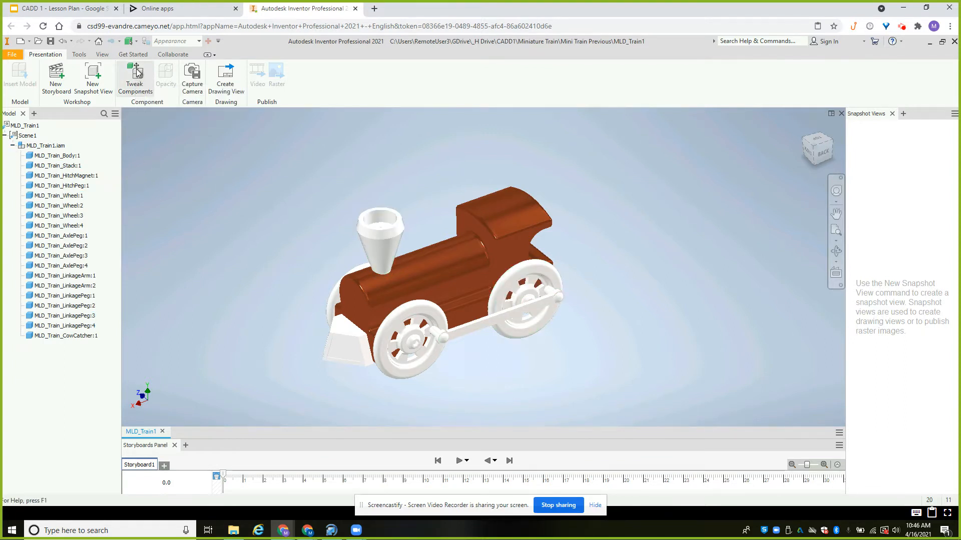
click(429, 342)
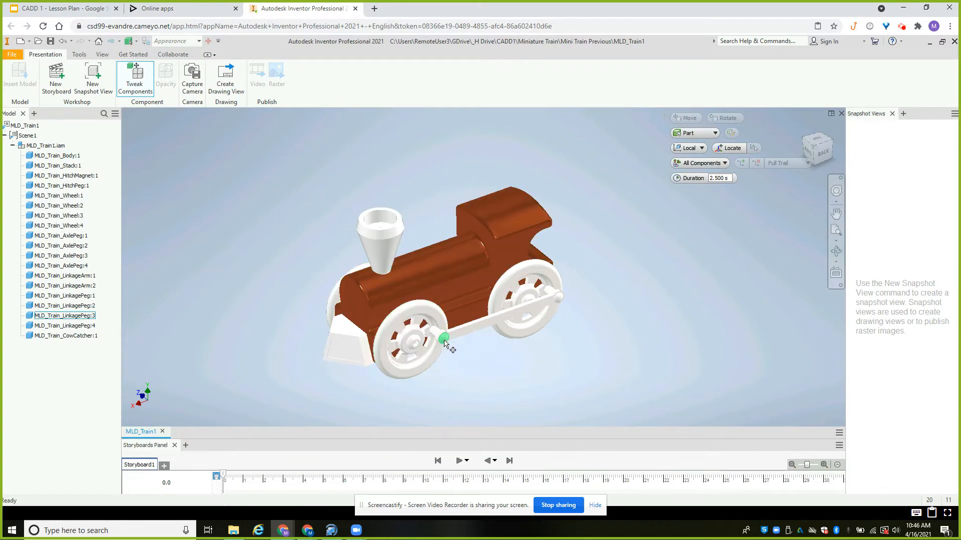
click(559, 299)
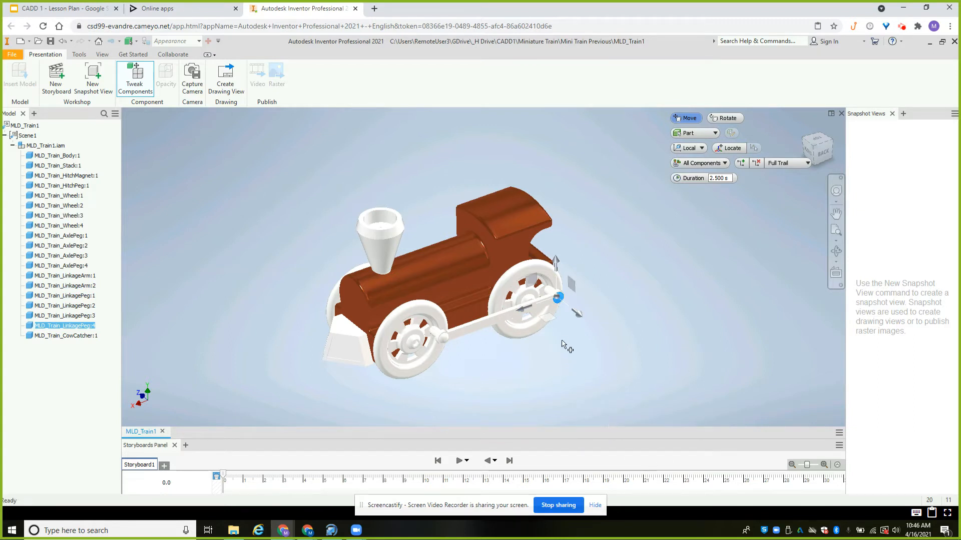
click(580, 317)
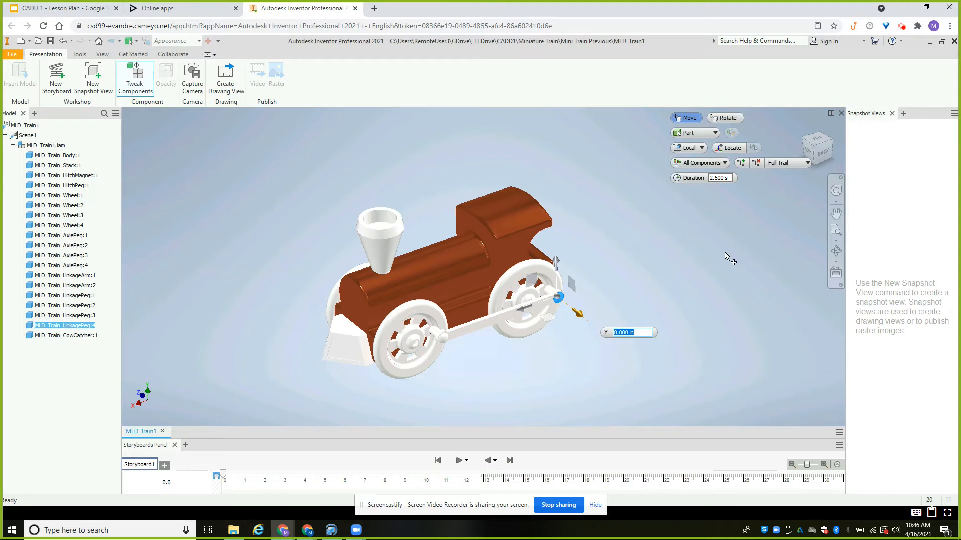
text(2)
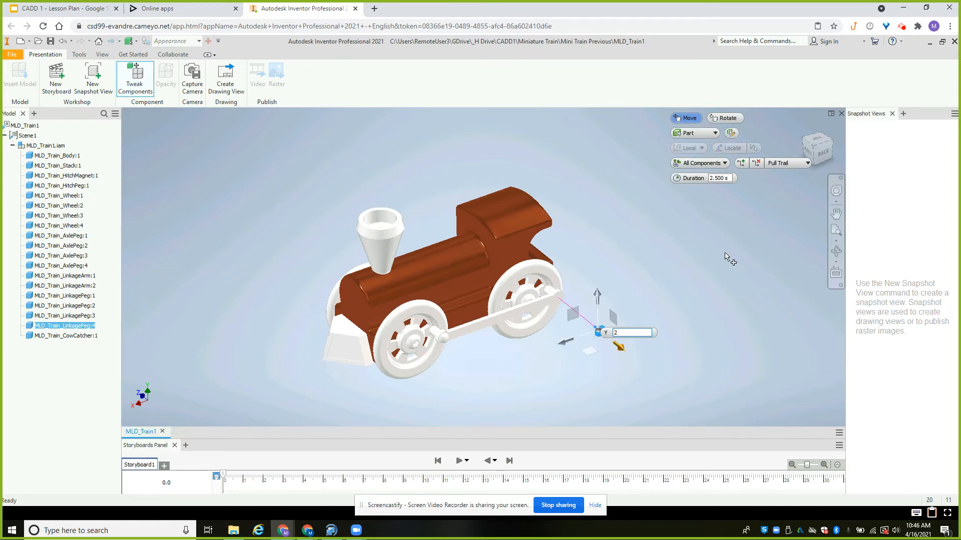
key(Return)
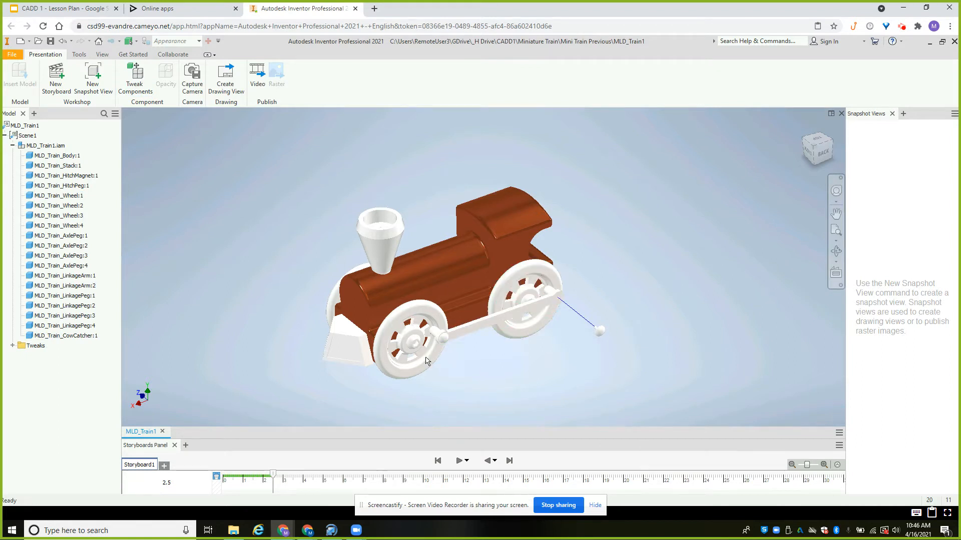
Tweak the front linkage peg on the same side, moving it 2 in straight out from the wheel like the rear peg
click(134, 79)
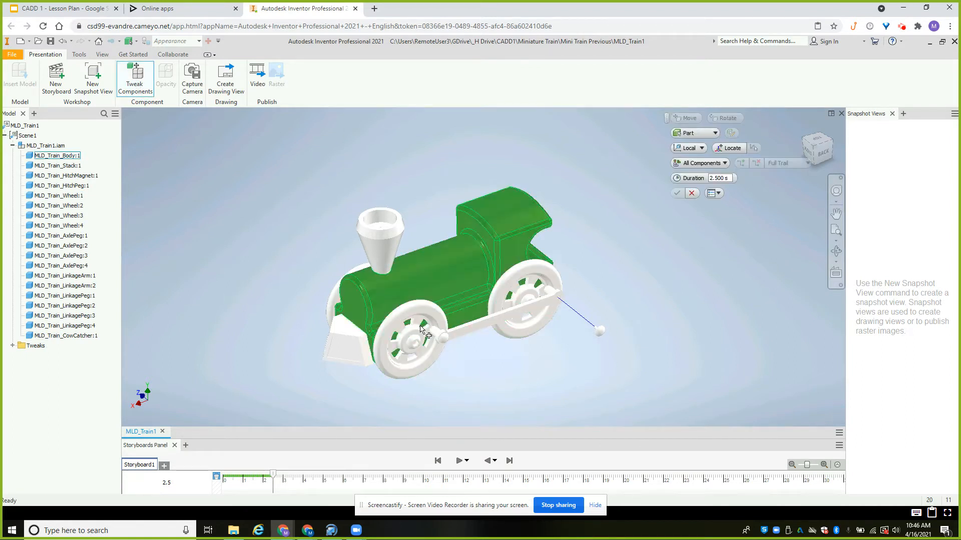
click(443, 340)
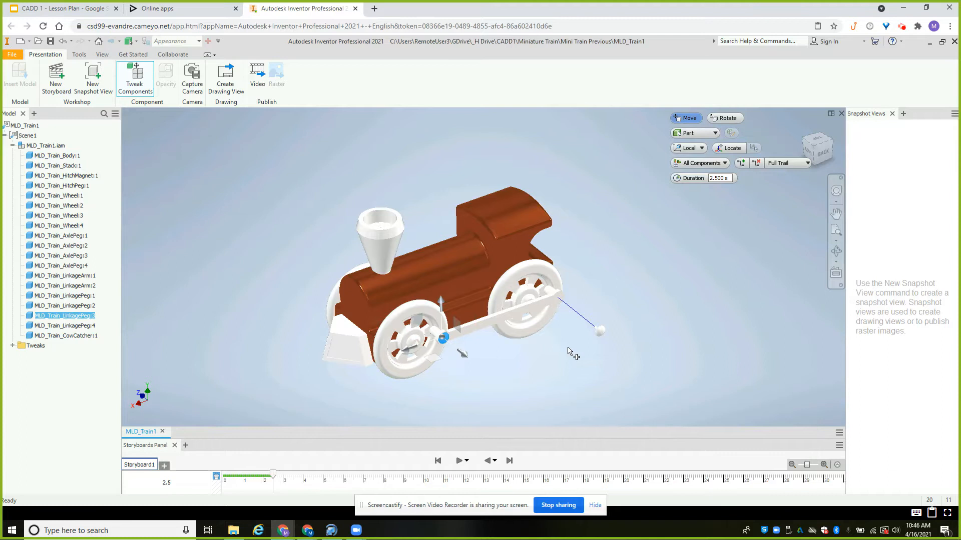
click(466, 357)
text(1)
key(Return)
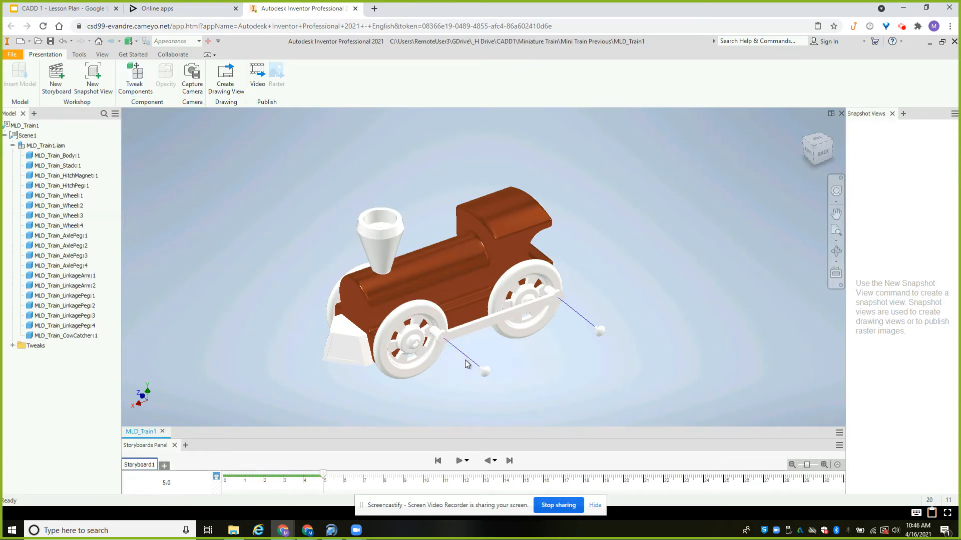
Tweak the linkage arm between the exploded pegs, moving it -1 in along Z, away from the wheels
click(134, 80)
click(493, 322)
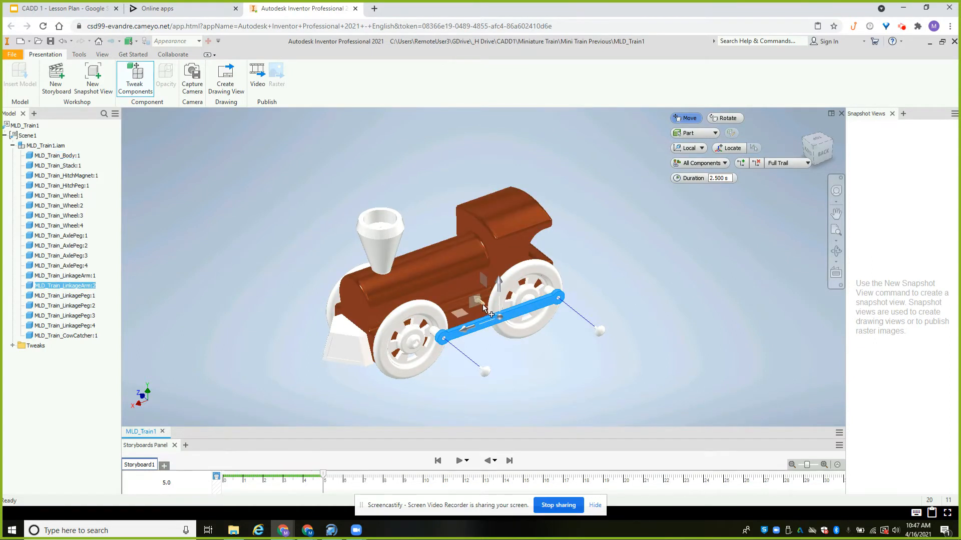
click(485, 307)
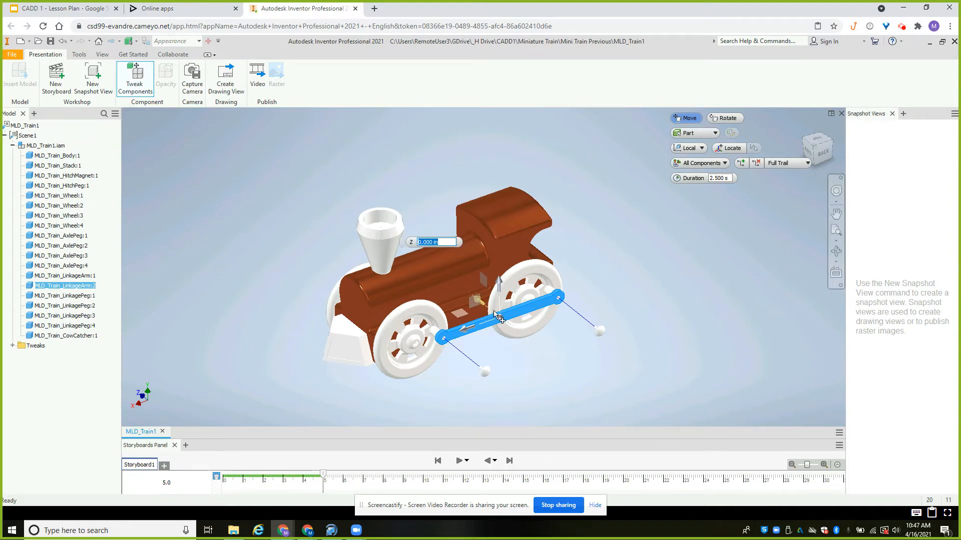
text(-)
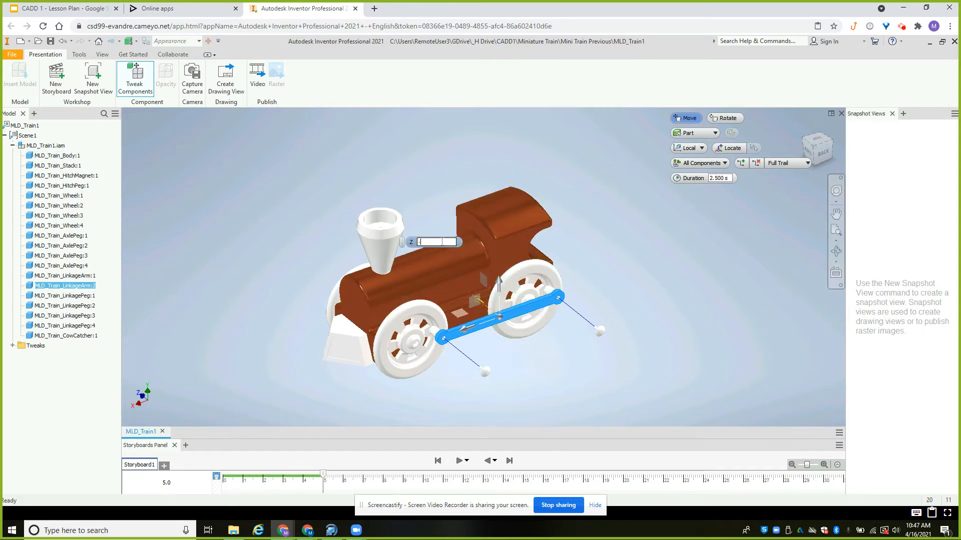
text(1)
key(Return)
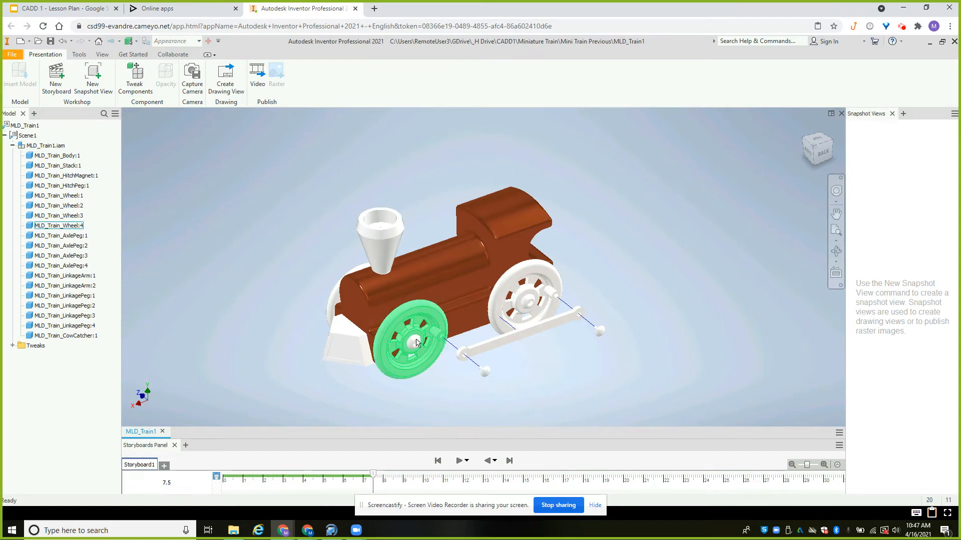
Tweak the front and rear wheels on the exploded side together, moving them -0.5 in along Z
click(135, 81)
click(409, 309)
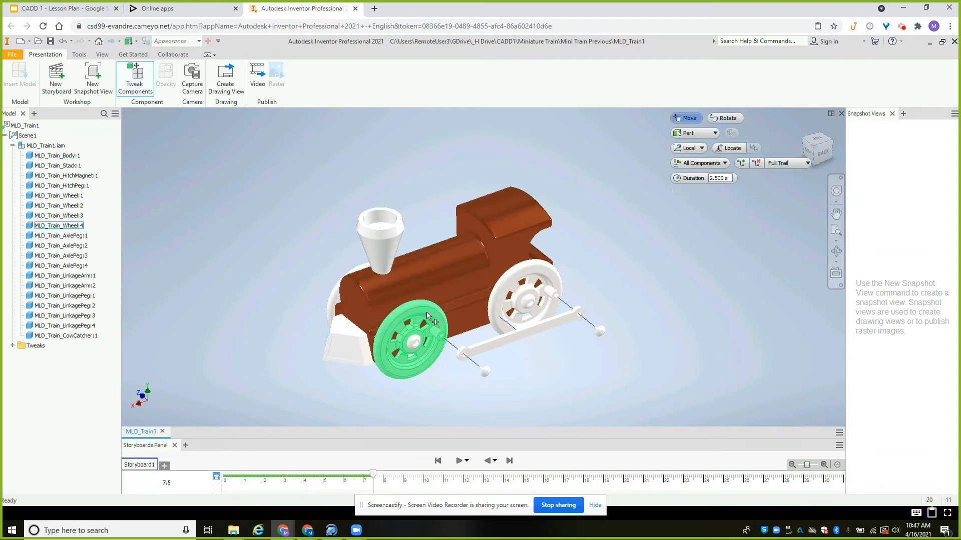
ctrl+click(531, 279)
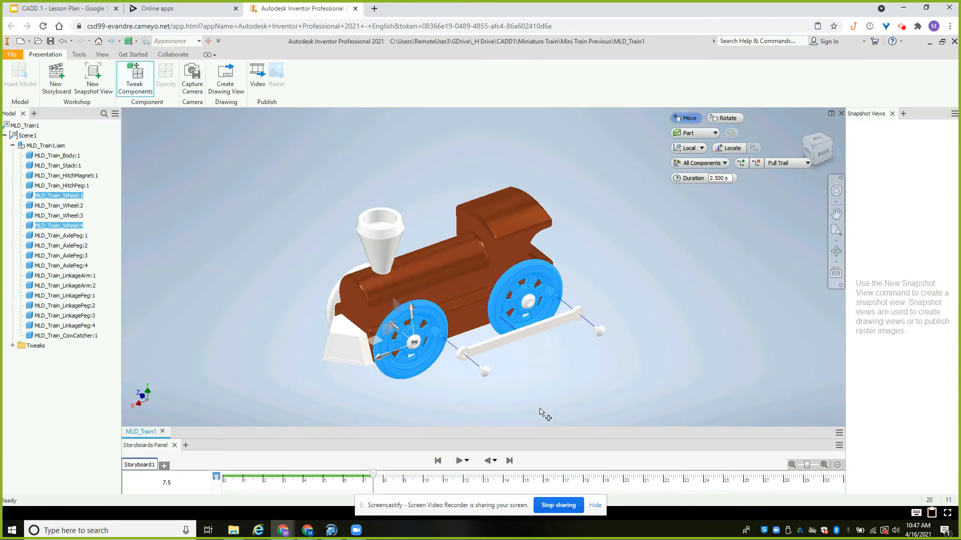
click(393, 326)
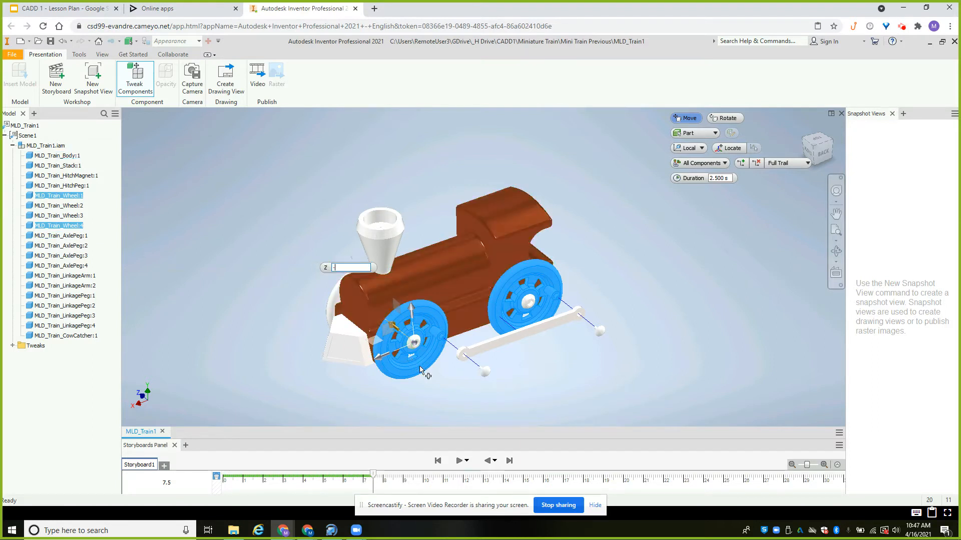
text(-.5)
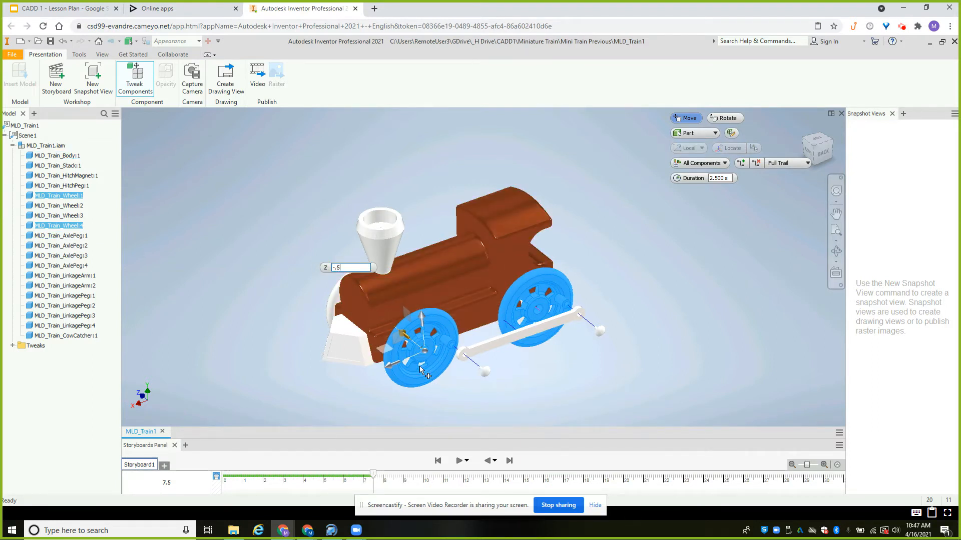
key(Return)
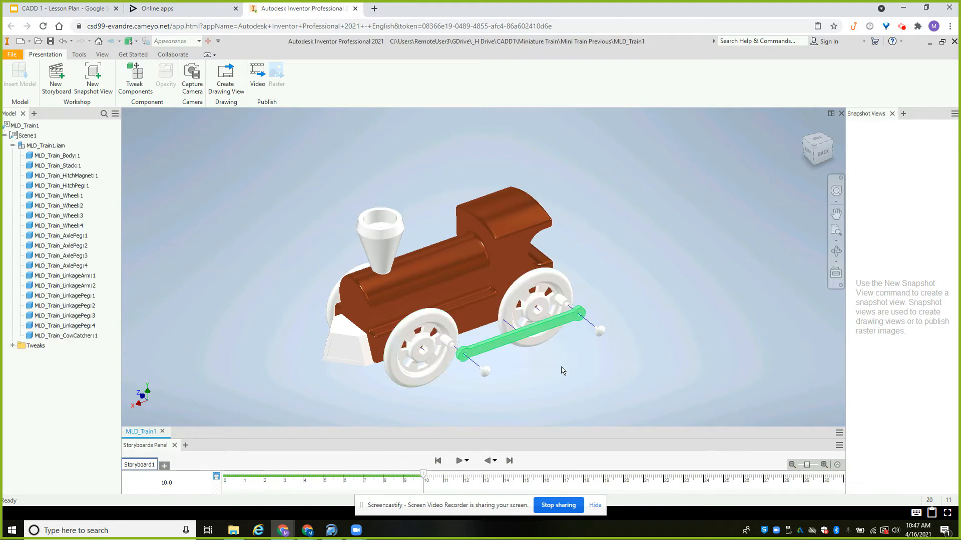
Tweak the front and rear axle pegs on the exploded side together, moving them -1 in along X, out from the body
click(804, 140)
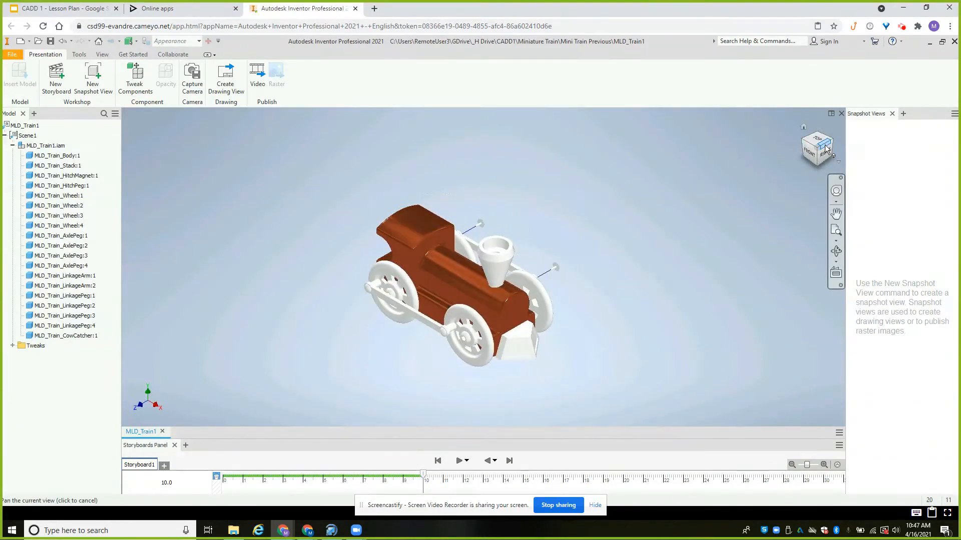
click(825, 146)
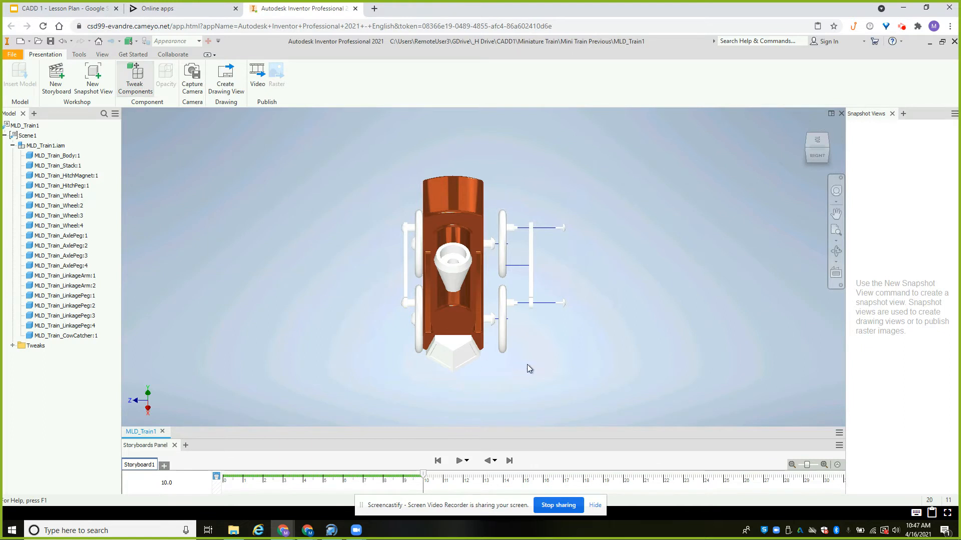
click(489, 319)
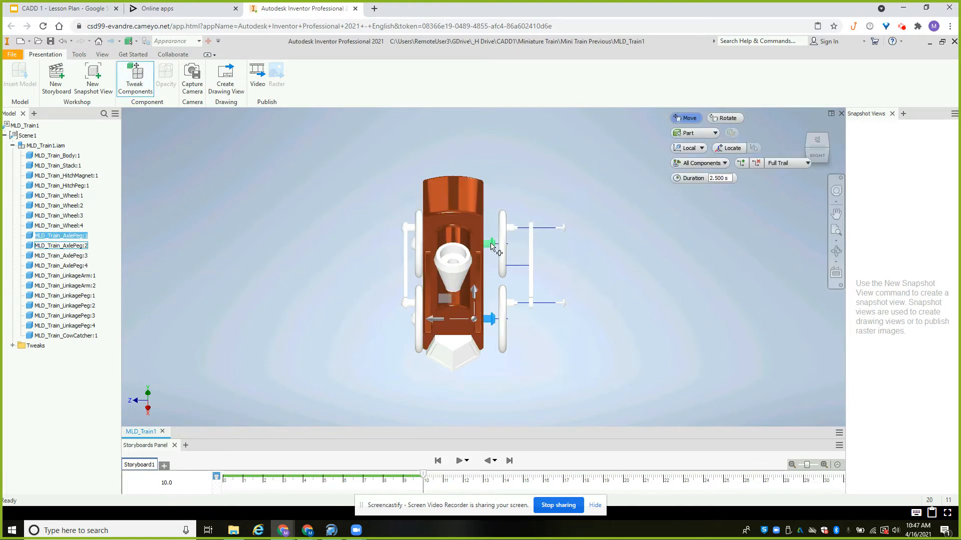
ctrl+click(490, 244)
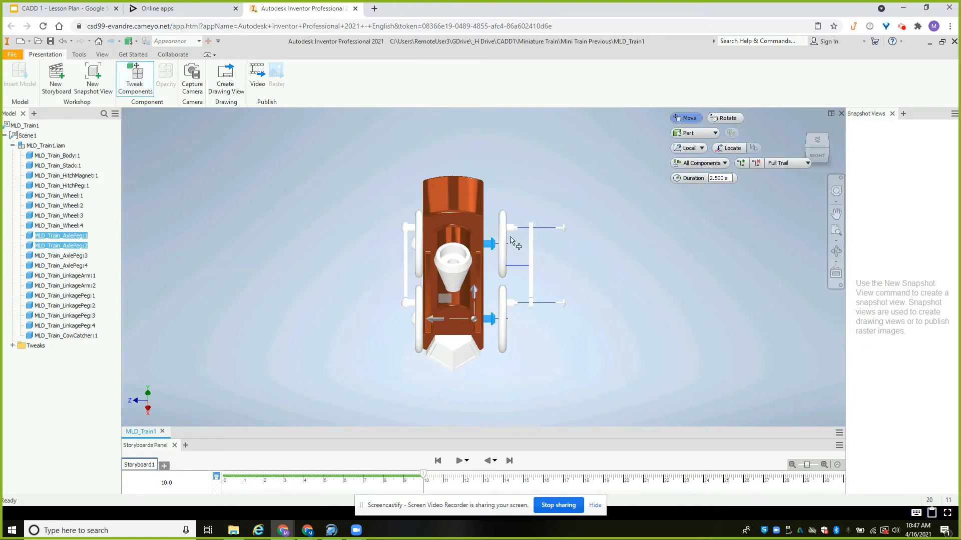
click(431, 320)
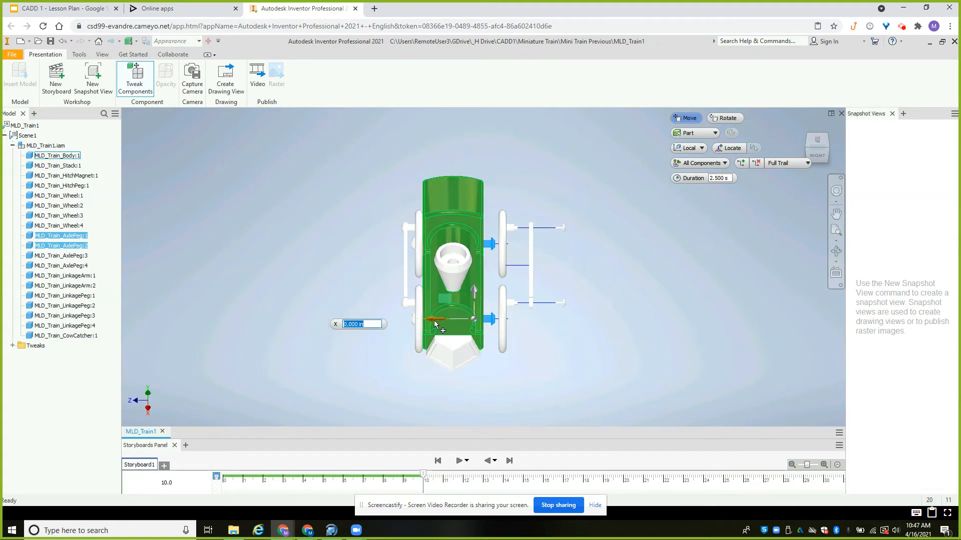
text(-)
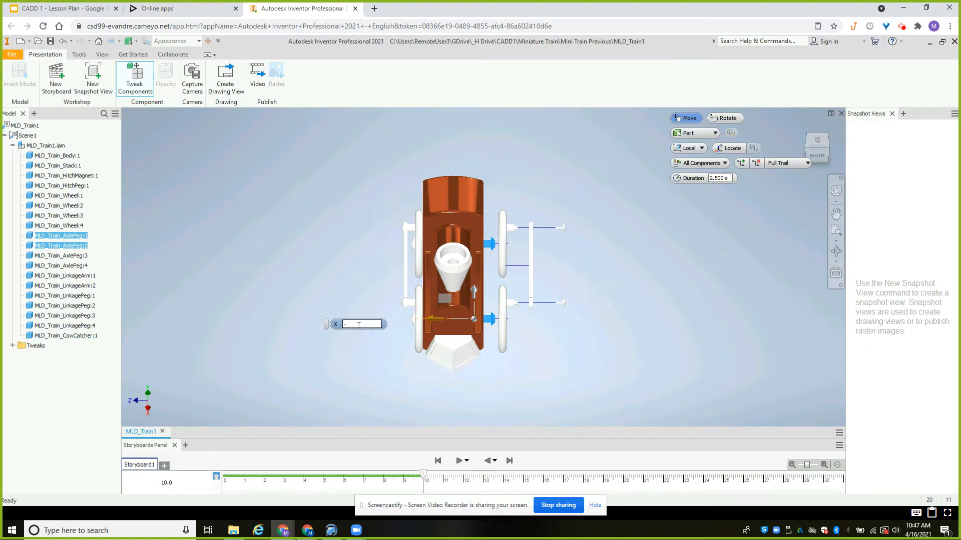
text(1)
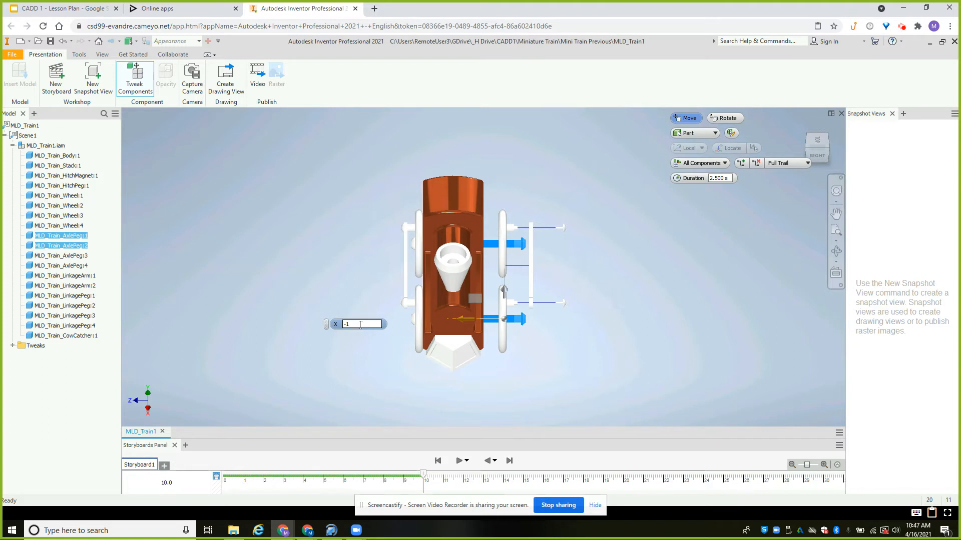
key(Return)
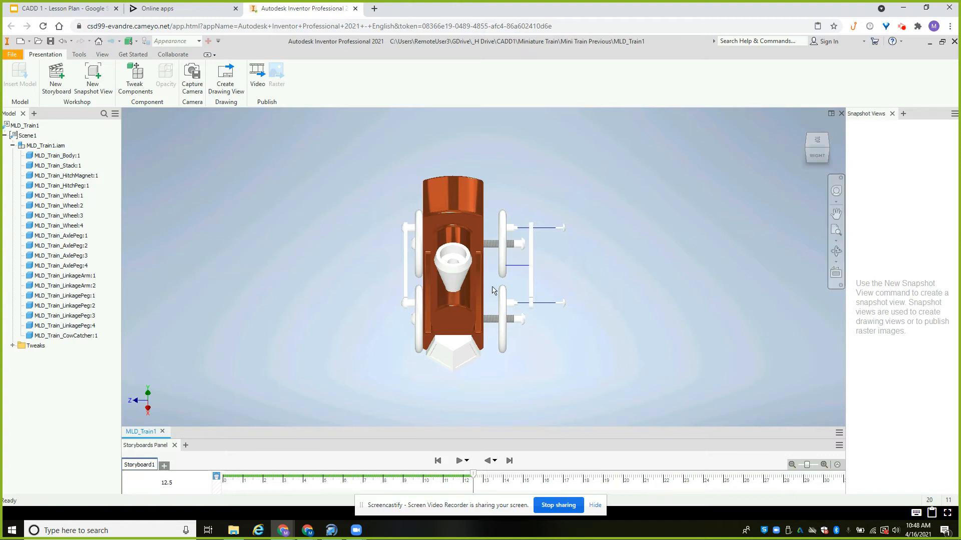
Tweak both linkage pegs on the opposite, still assembled side together, moving them 2 in along Y, away from the wheels
click(134, 77)
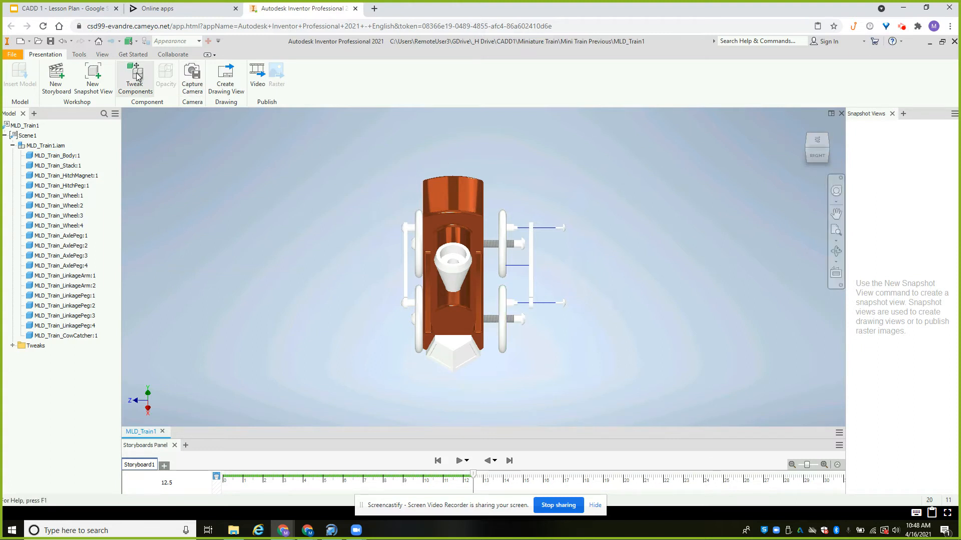
click(405, 233)
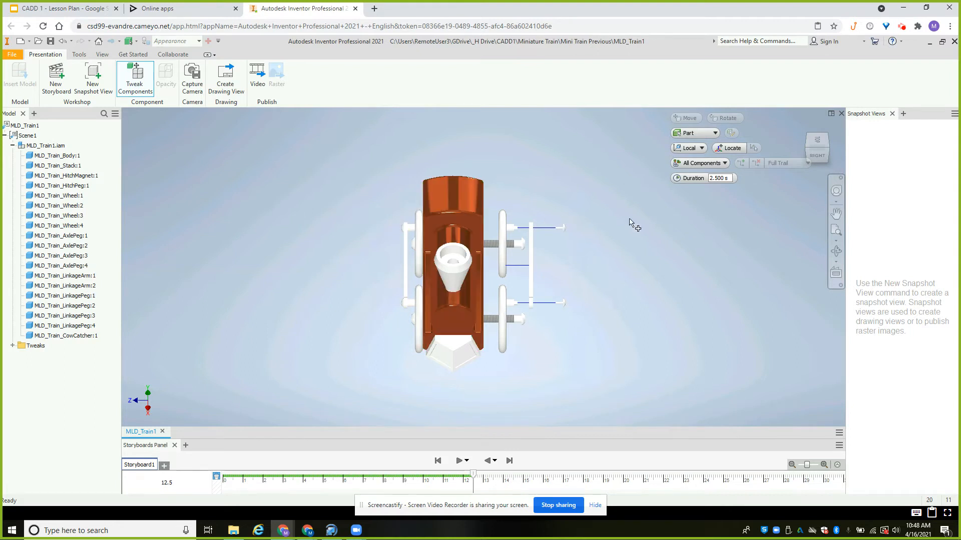
click(810, 158)
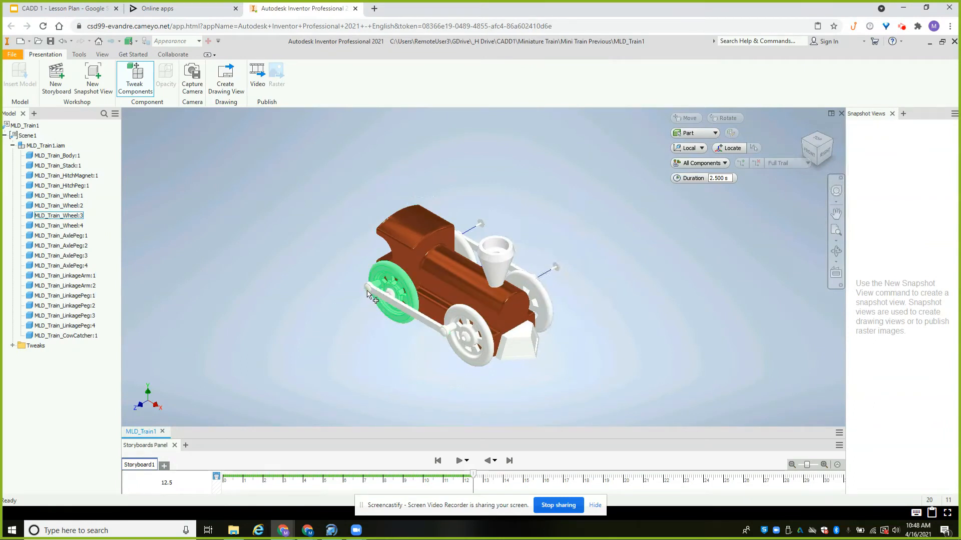
click(368, 291)
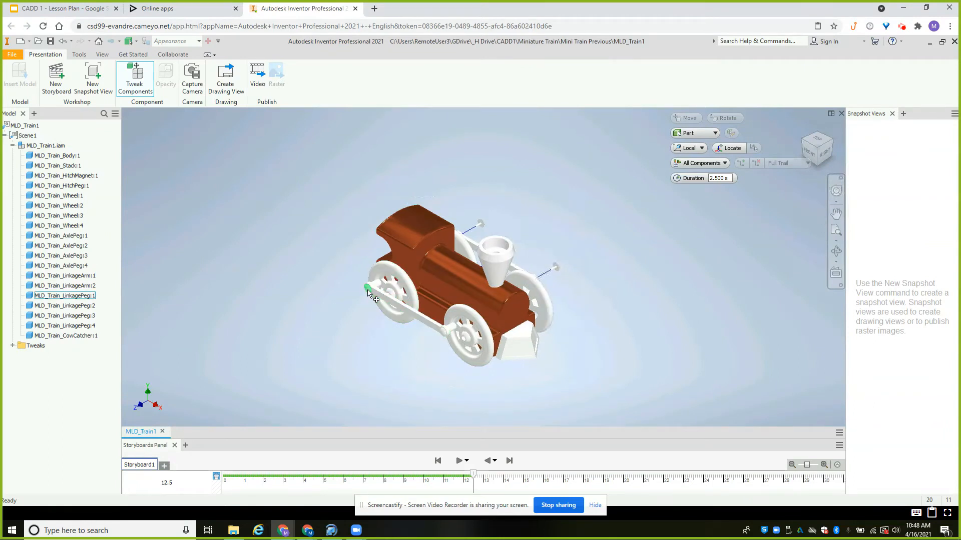
ctrl+click(443, 332)
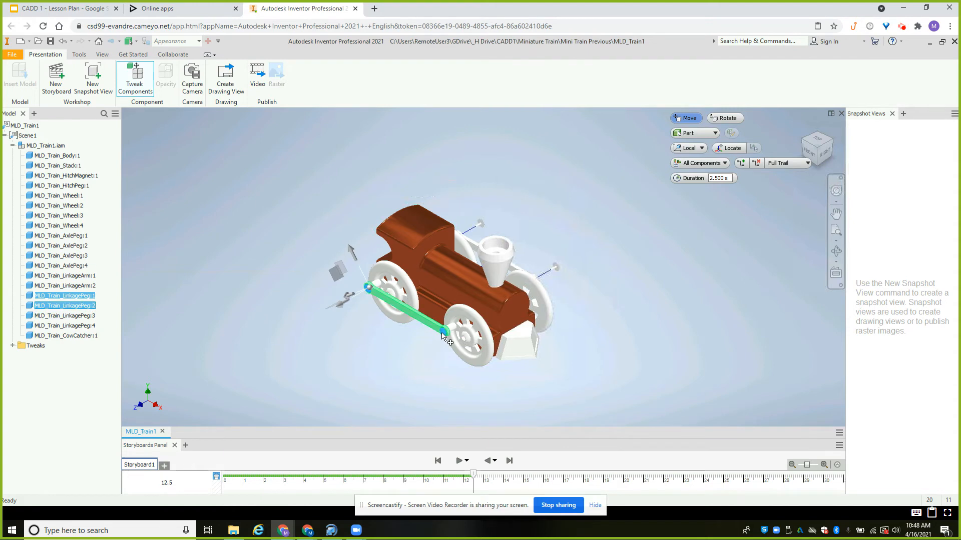
click(341, 306)
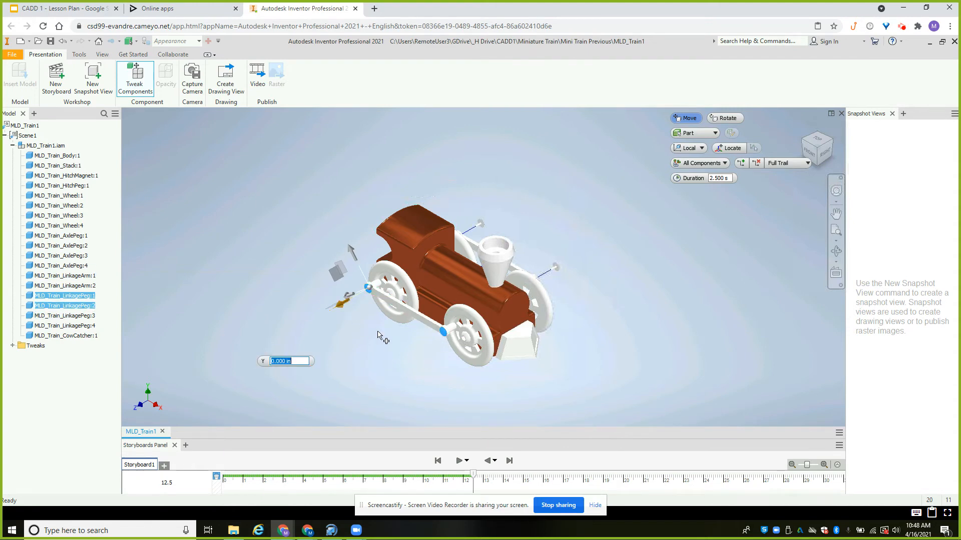
text(2)
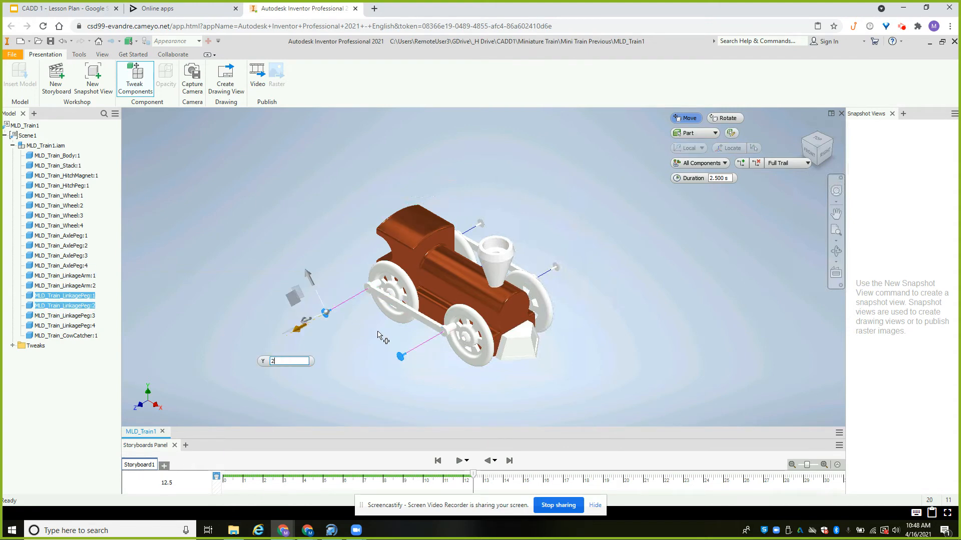
key(Return)
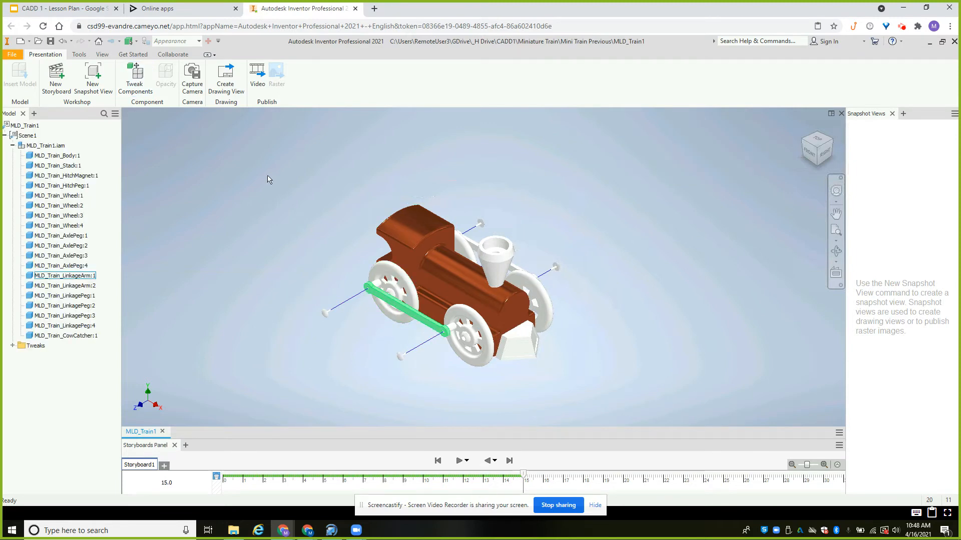
Tweak the linkage arm on this second side, moving it 1 in along Z, out toward the exploded linkage pegs
click(140, 88)
click(140, 87)
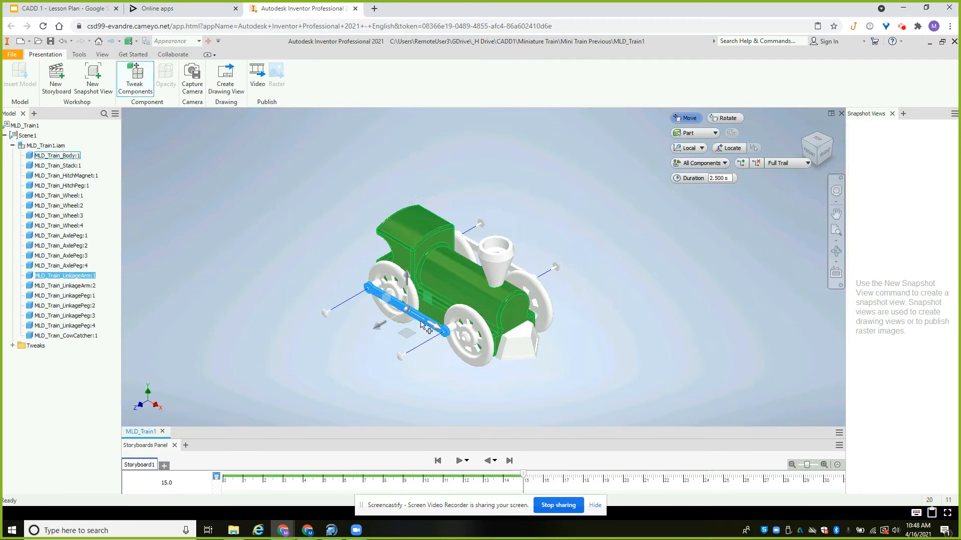
click(406, 309)
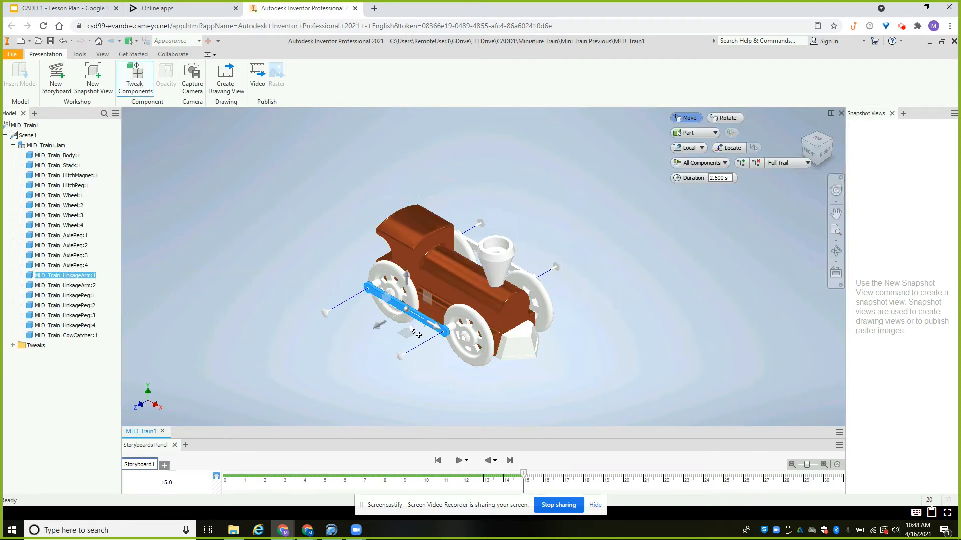
click(376, 328)
text(1)
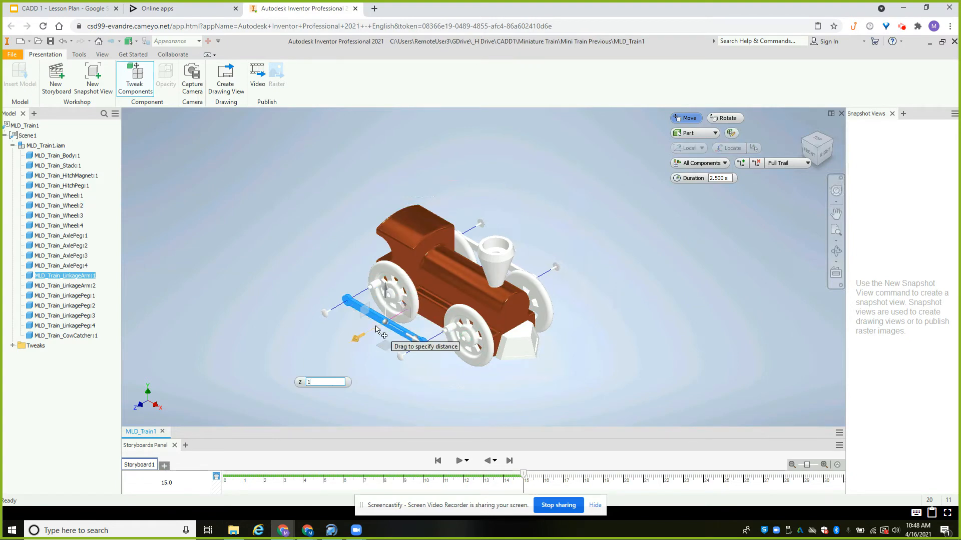
key(Return)
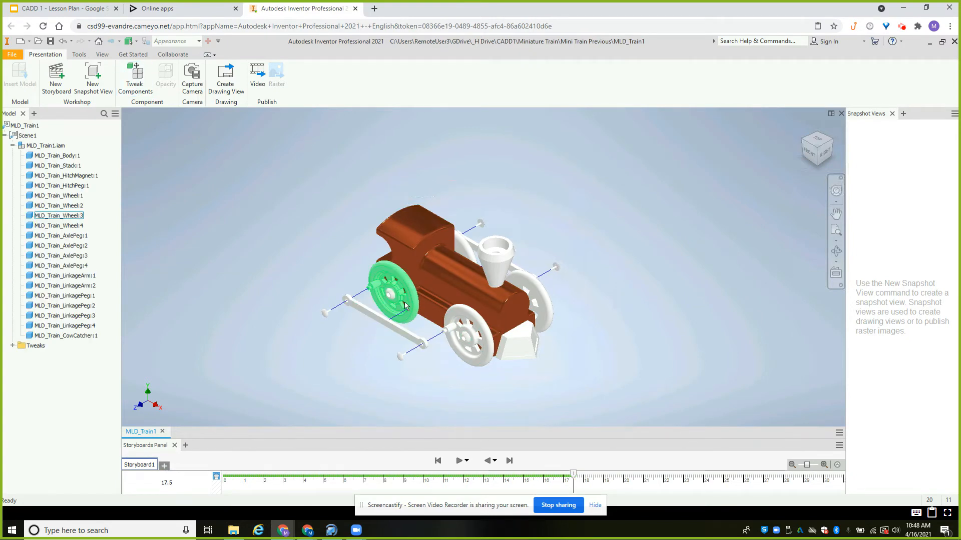
Tweak both axle pegs on the second side together, moving them -1 in along X, out through the wheels
click(390, 295)
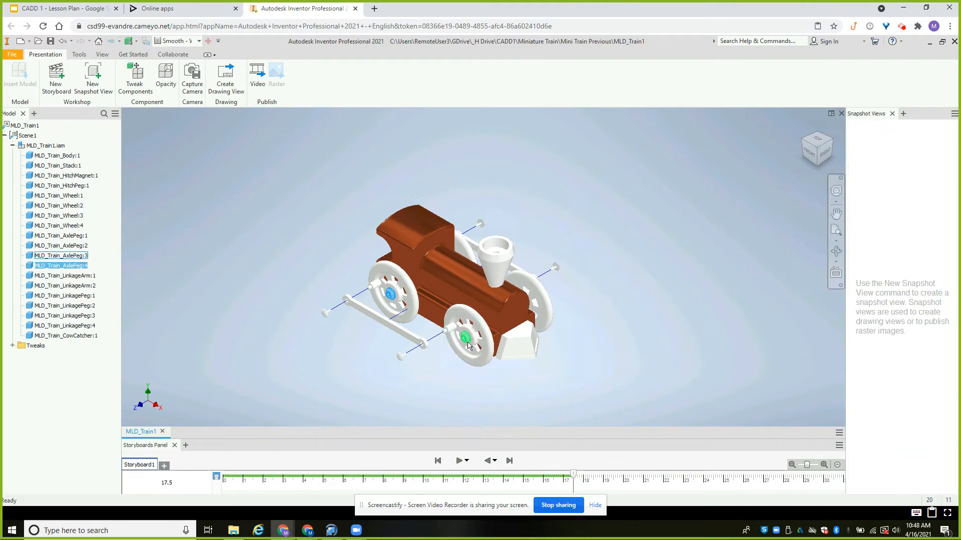
ctrl+click(468, 345)
click(134, 76)
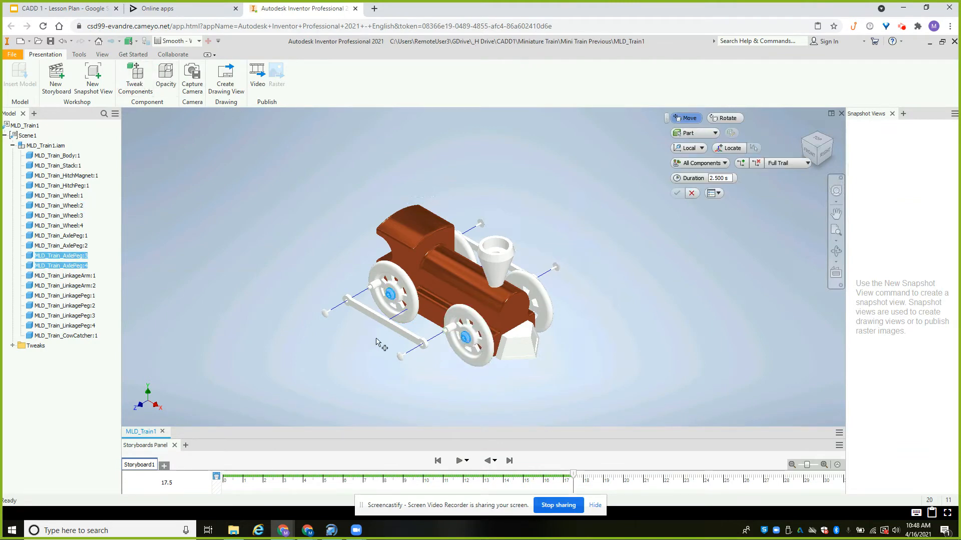
click(430, 270)
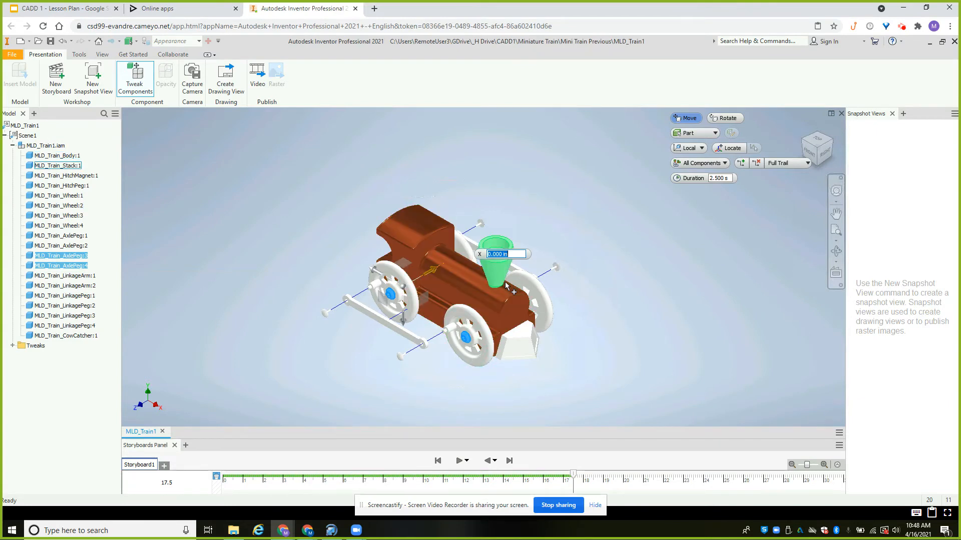
text(-1)
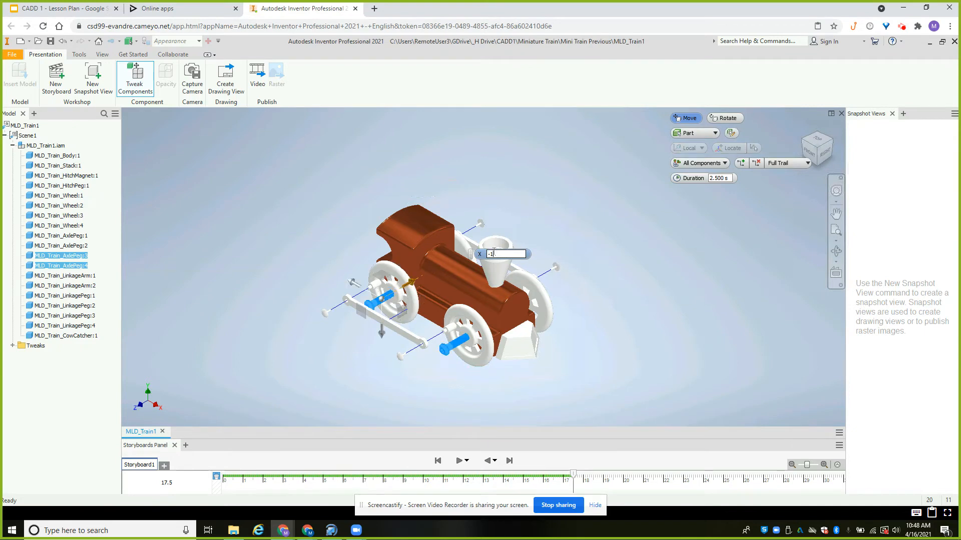
key(Return)
Tweak the front and rear wheels on the second side together, moving them -0.5 in along Z, away from the body
click(410, 304)
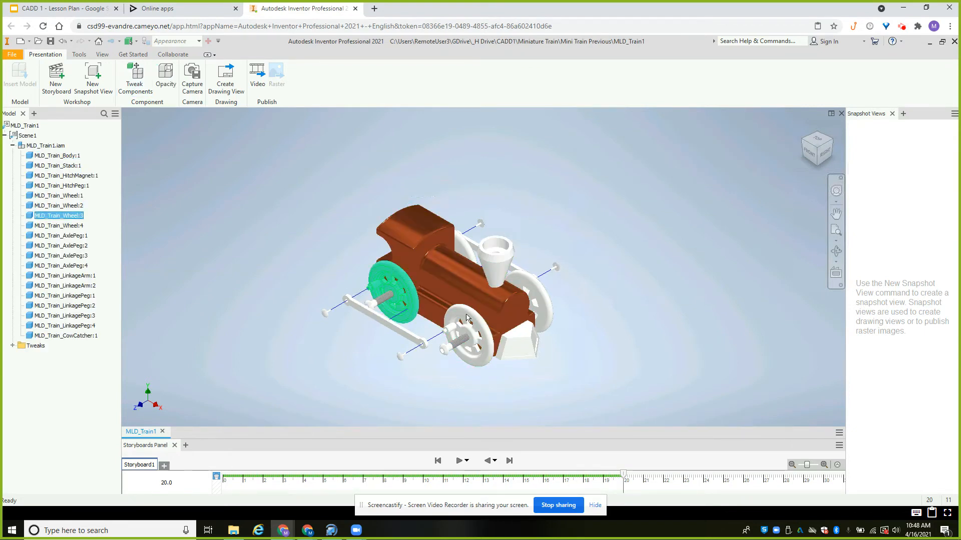
ctrl+click(467, 323)
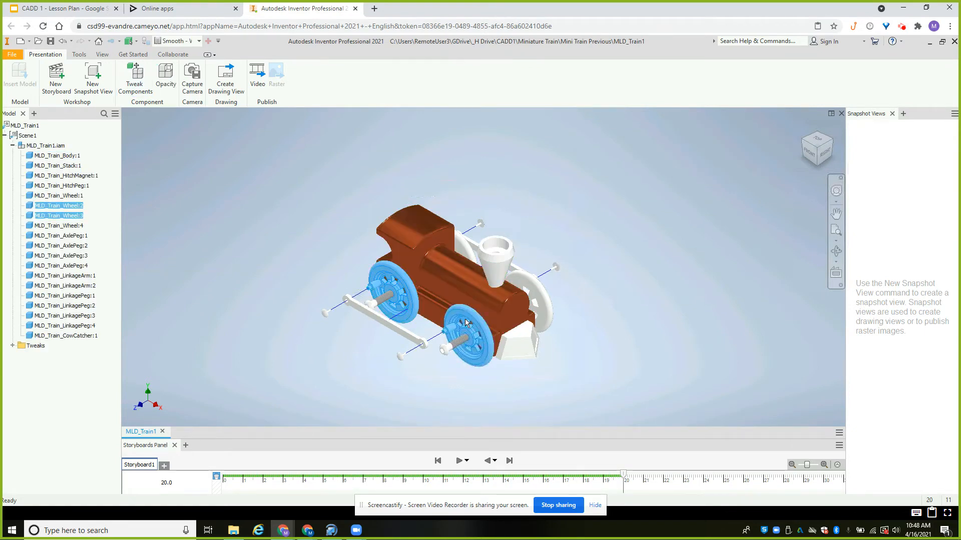
click(134, 78)
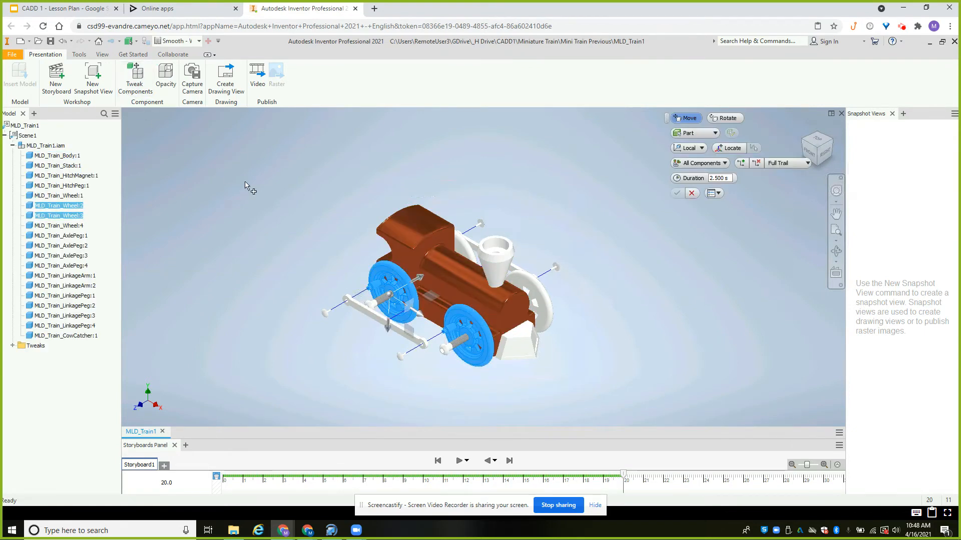
click(419, 275)
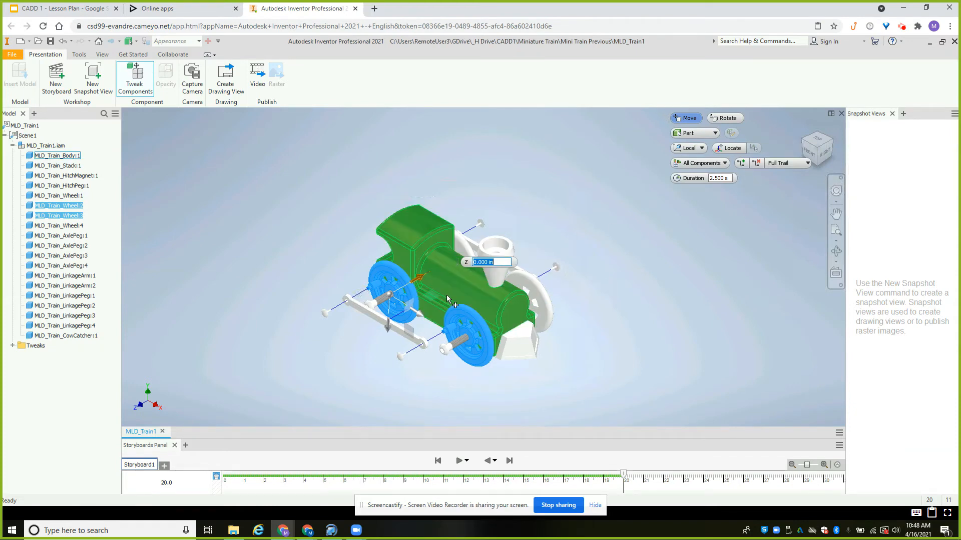
text(-.5)
key(Return)
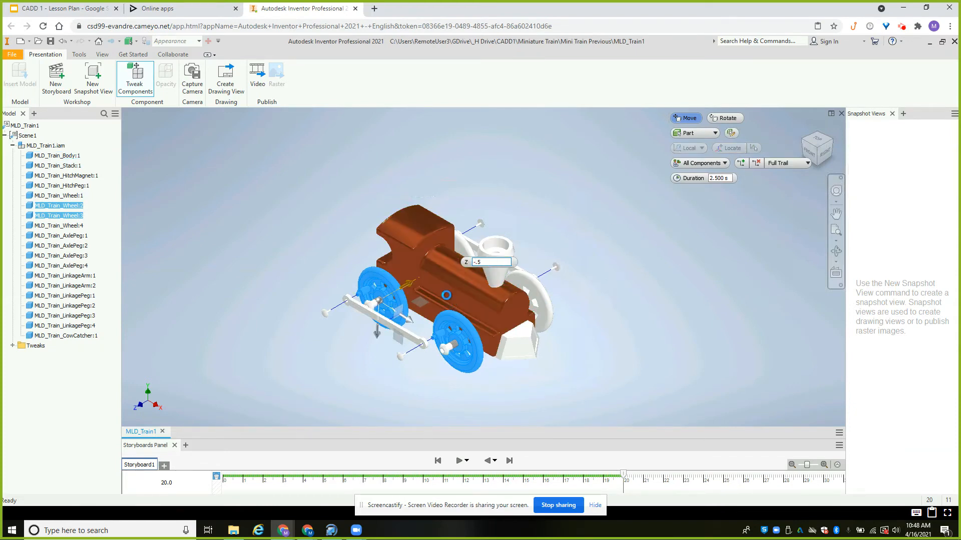
key(Escape)
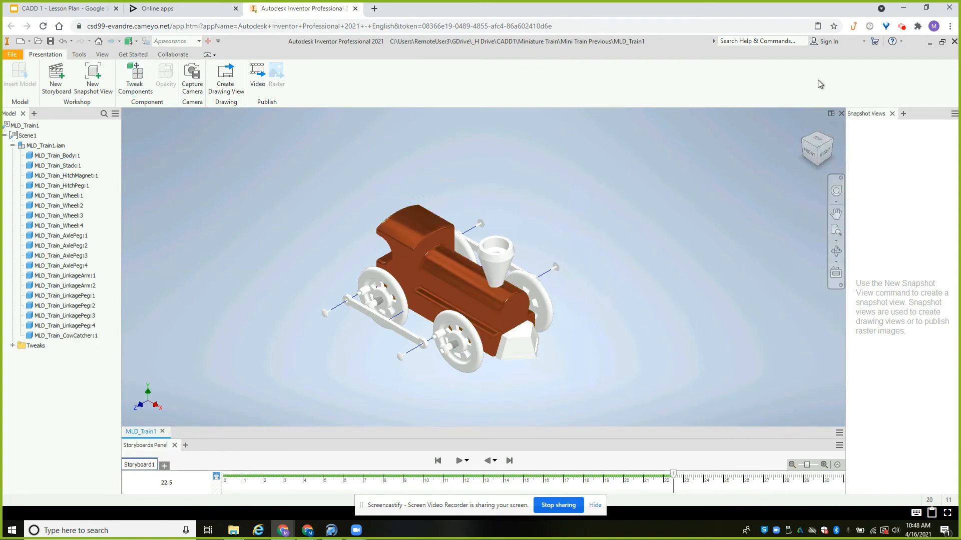
Tweak the cow catcher, moving it 1 in along Y, forward away from the front of the body
click(829, 149)
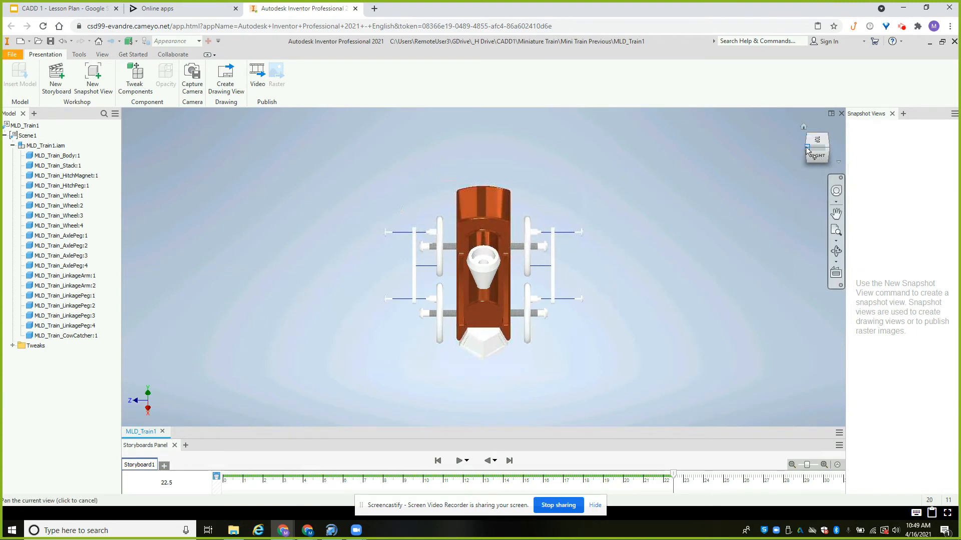
click(807, 149)
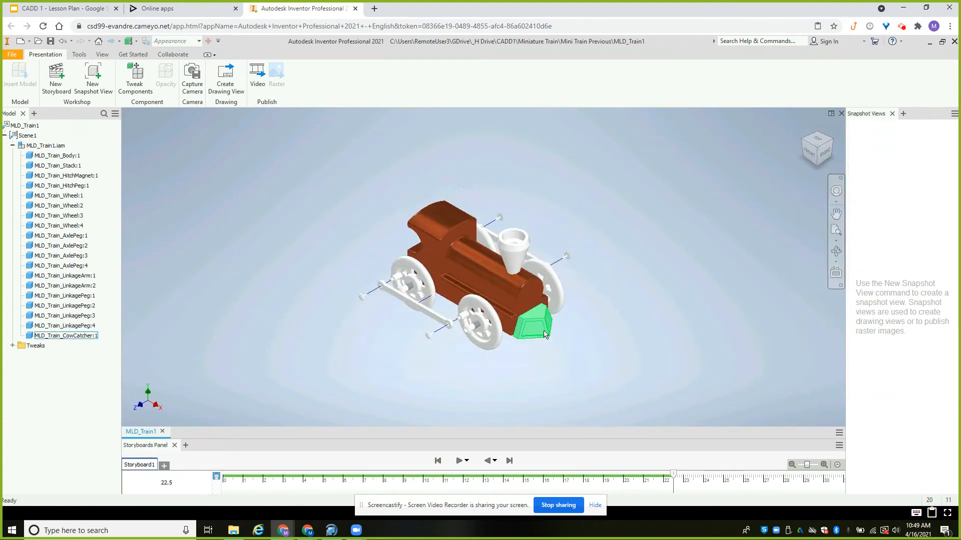
click(131, 80)
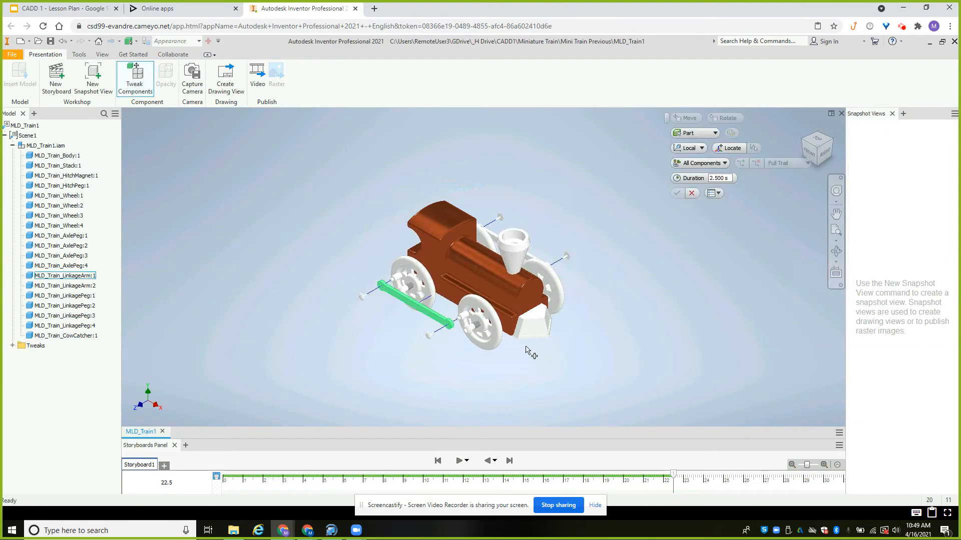
click(534, 327)
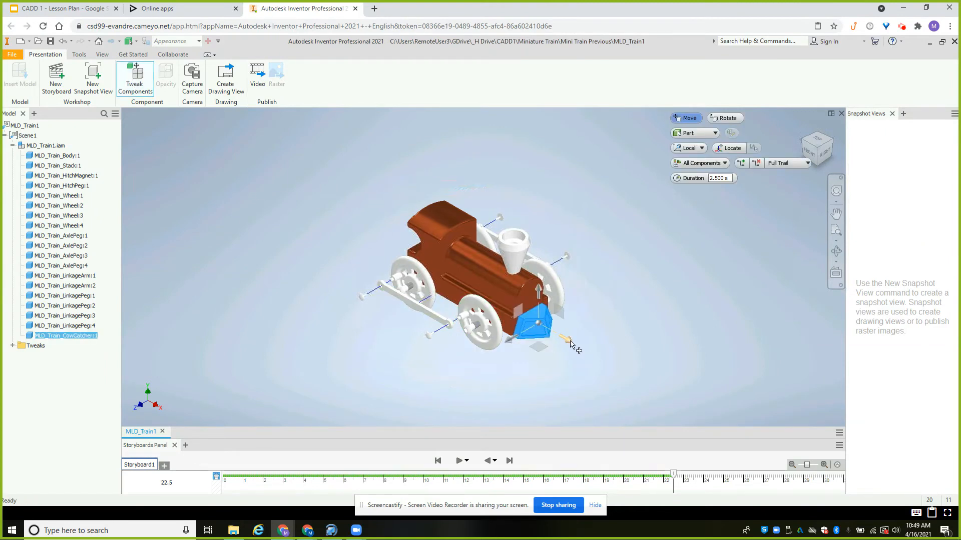
click(571, 342)
text(1)
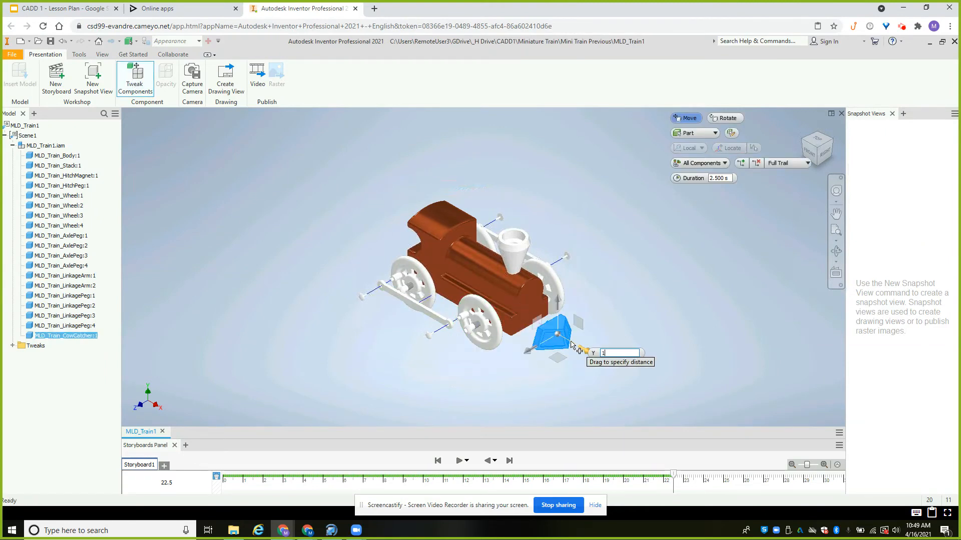
key(Return)
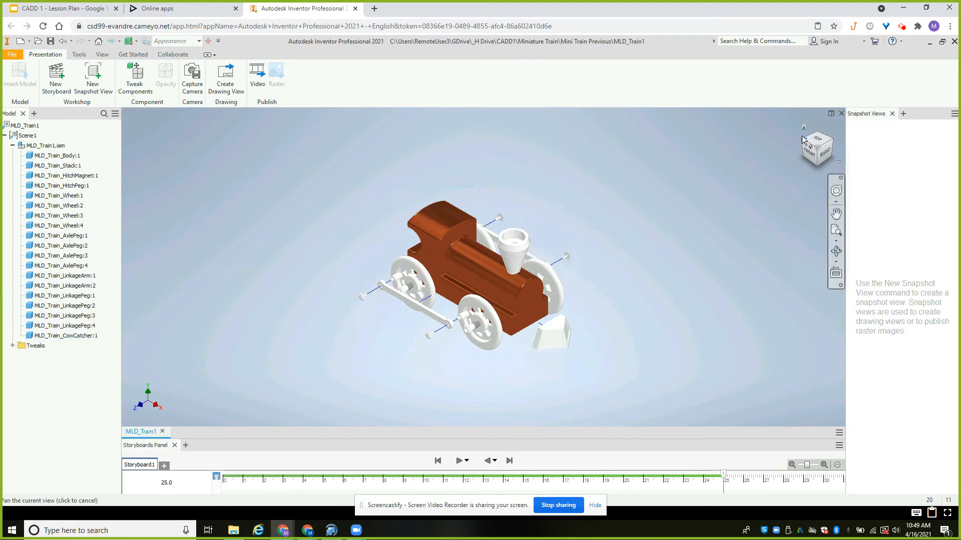
Tweak the hitch peg at the rear of the train, moving it 2 in along Y, out of the hitch magnet
click(803, 142)
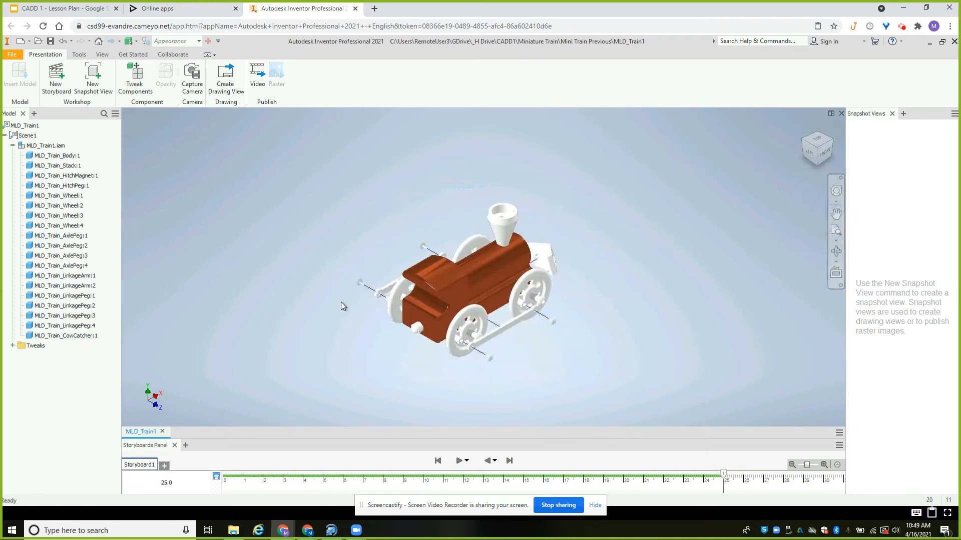
scroll(413, 336, down, 3)
scroll(410, 335, up, 8)
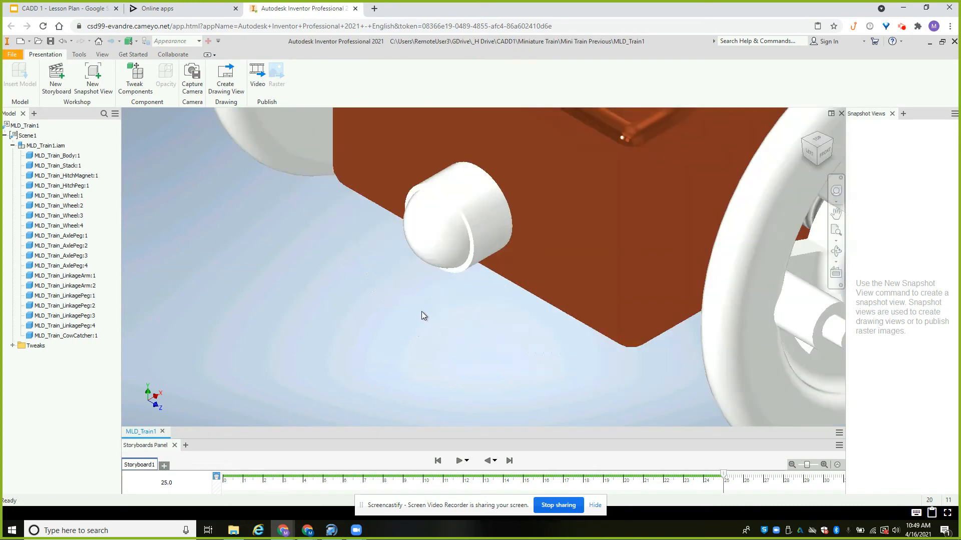
scroll(422, 311, down, 1)
click(134, 77)
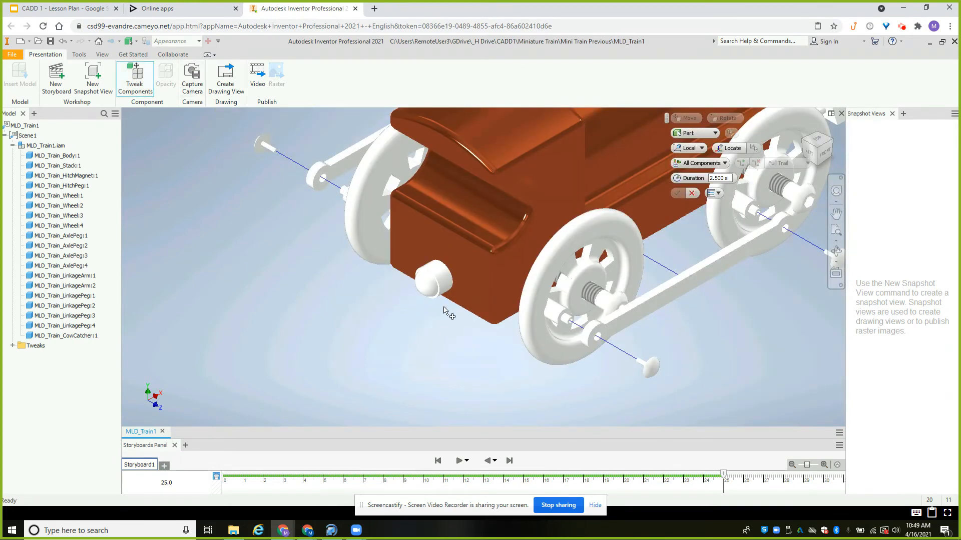
click(423, 292)
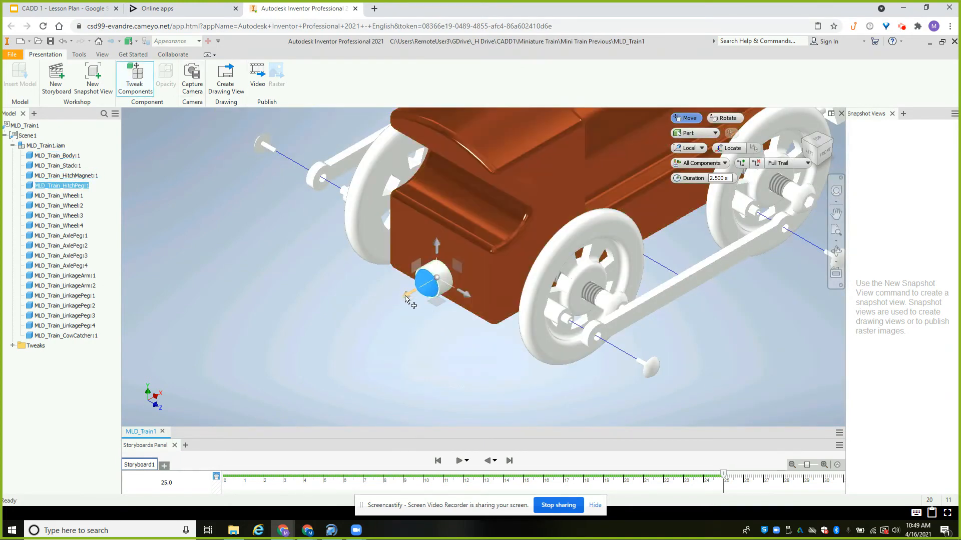
click(408, 295)
text(2)
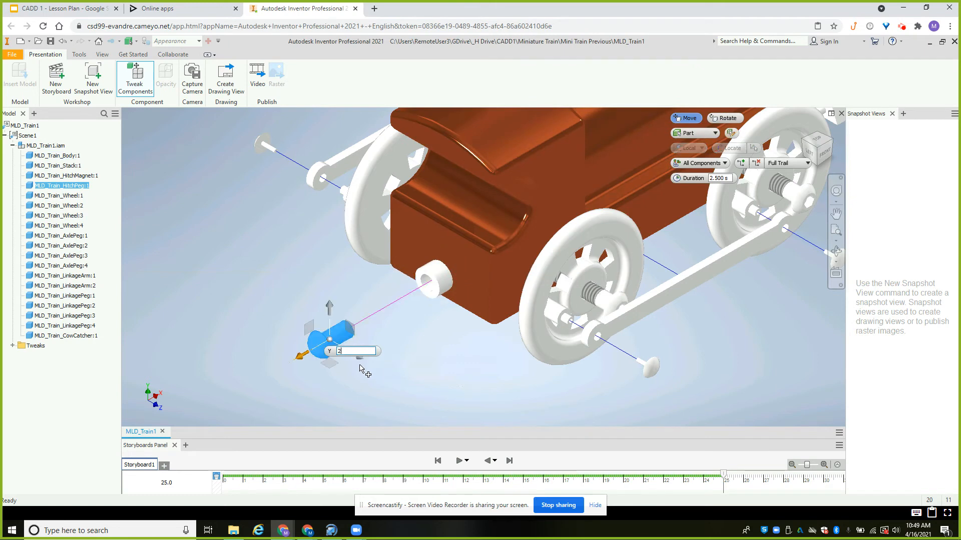
key(Return)
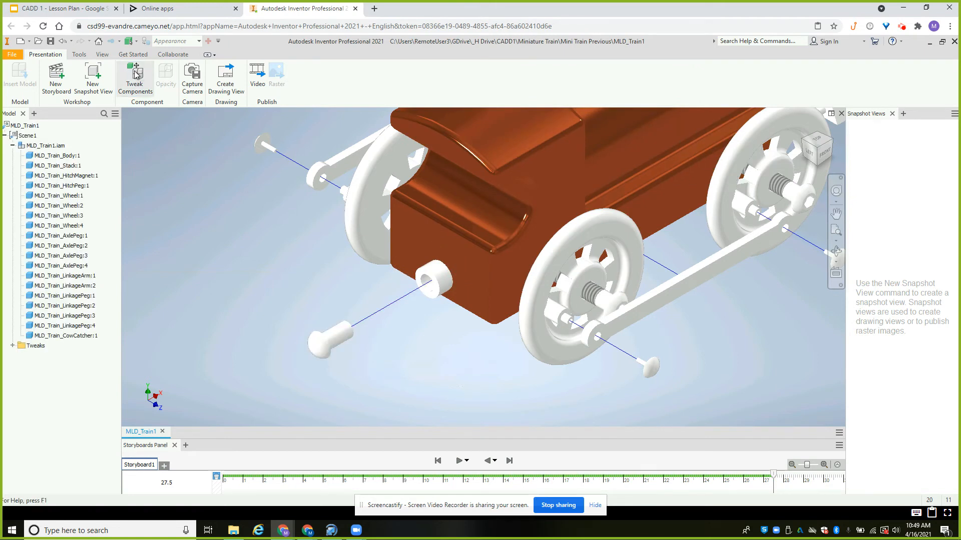
Tweak the hitch magnet along Z, moving it out from the rear of the body about halfway toward the exploded hitch peg
click(433, 279)
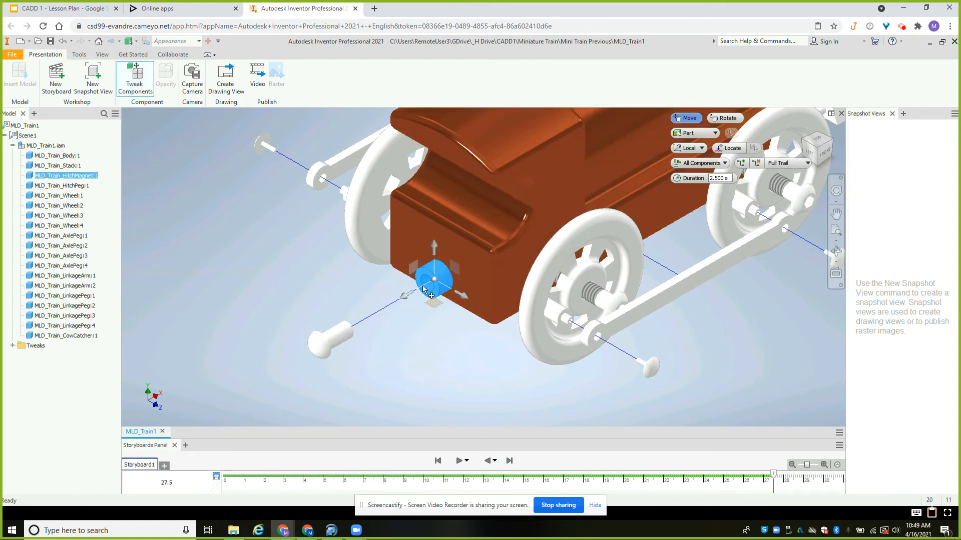
click(406, 299)
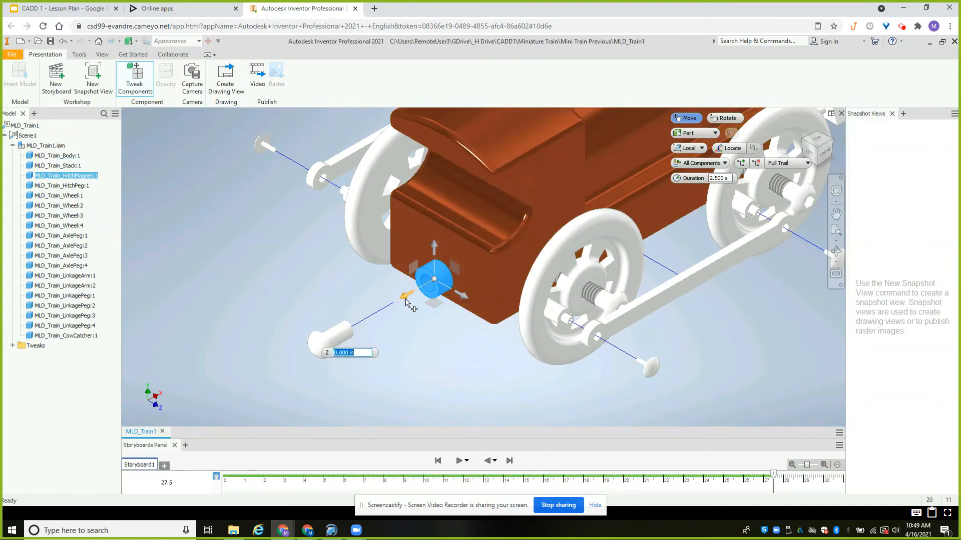
text(2)
key(Return)
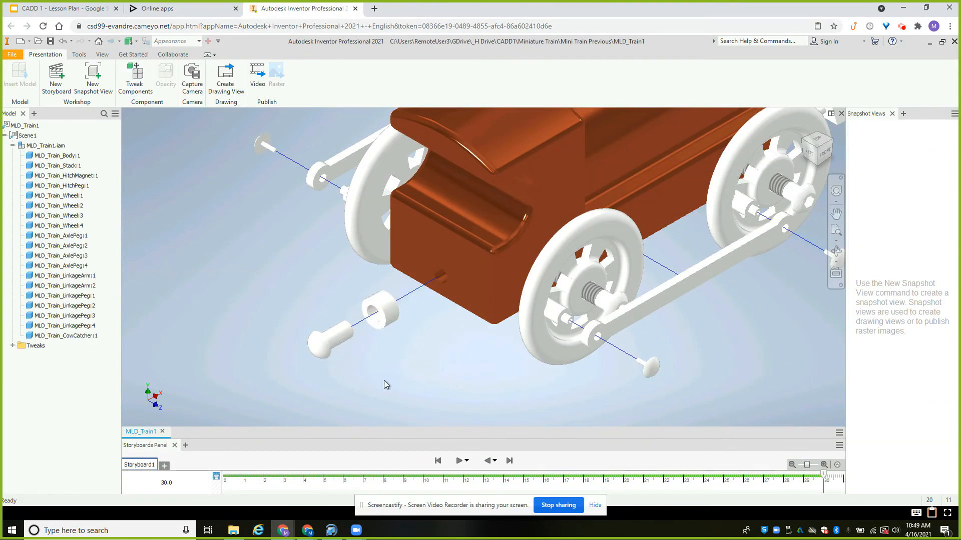
Tweak the smoke stack, moving it 1 in along Y, straight up out of the body
scroll(303, 388, up, 2)
scroll(348, 330, down, 5)
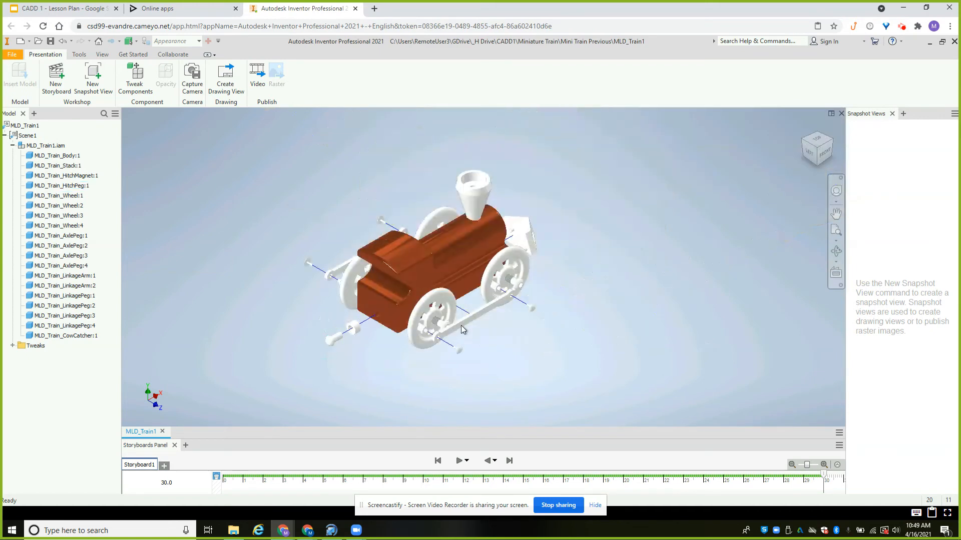
click(131, 75)
click(475, 183)
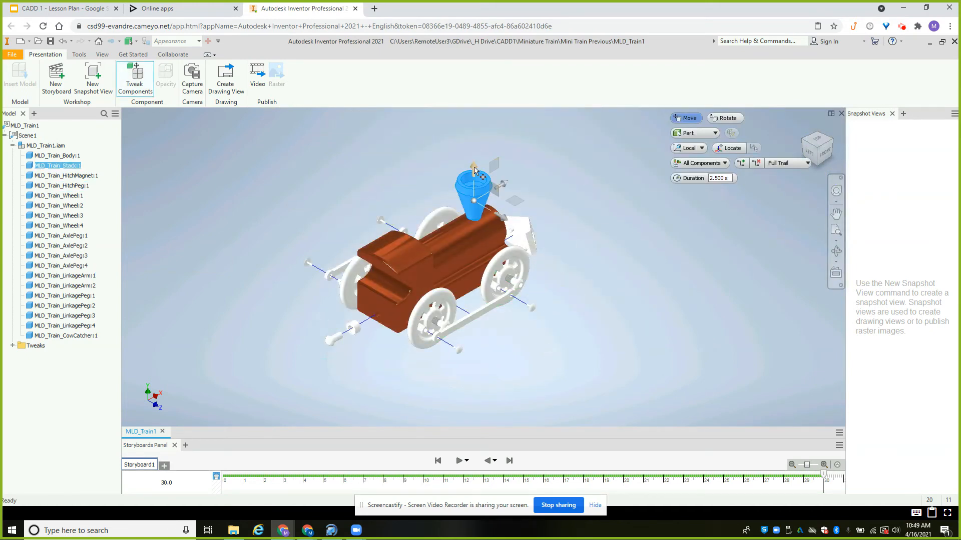
click(474, 168)
text(1)
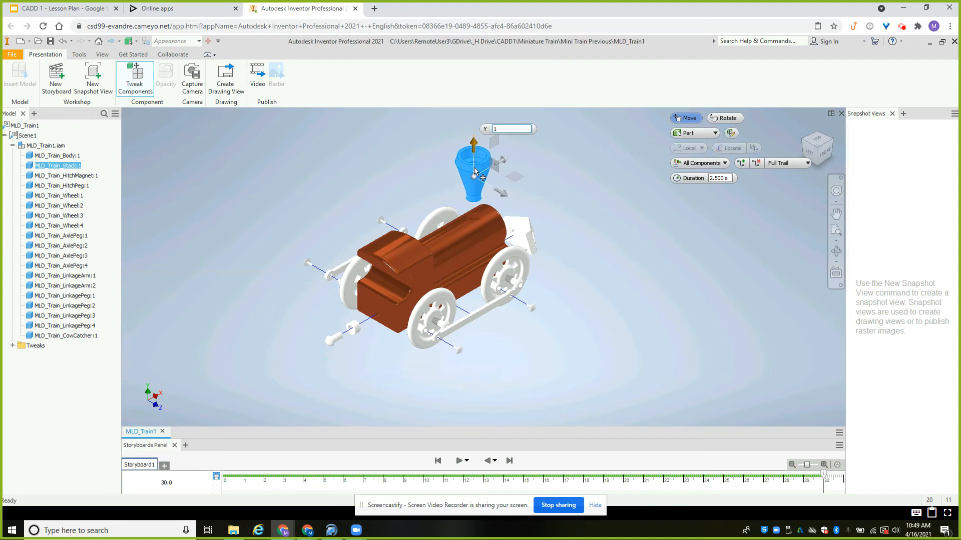
key(Return)
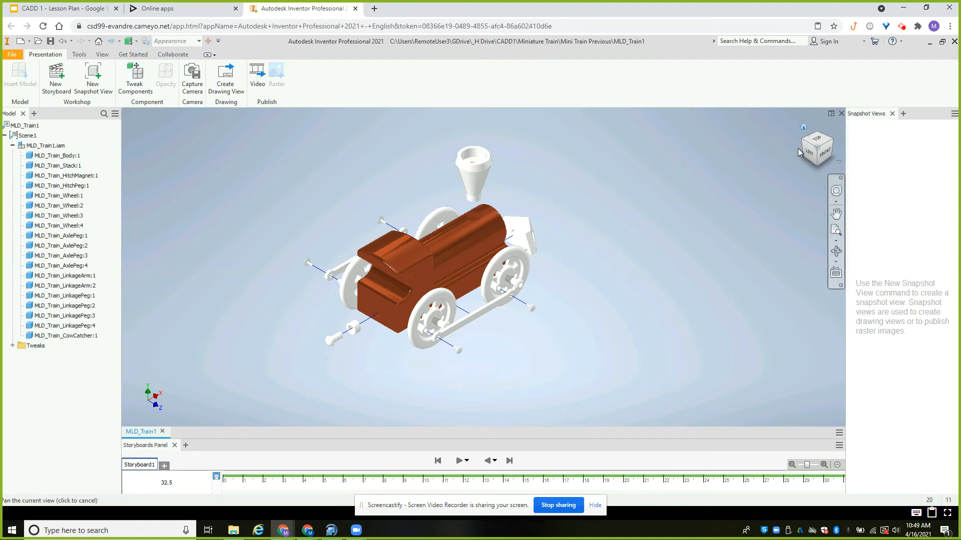
Inspect the exploded train from both sides, checking the spacing between the pegs, linkage arms, wheels and body
click(804, 128)
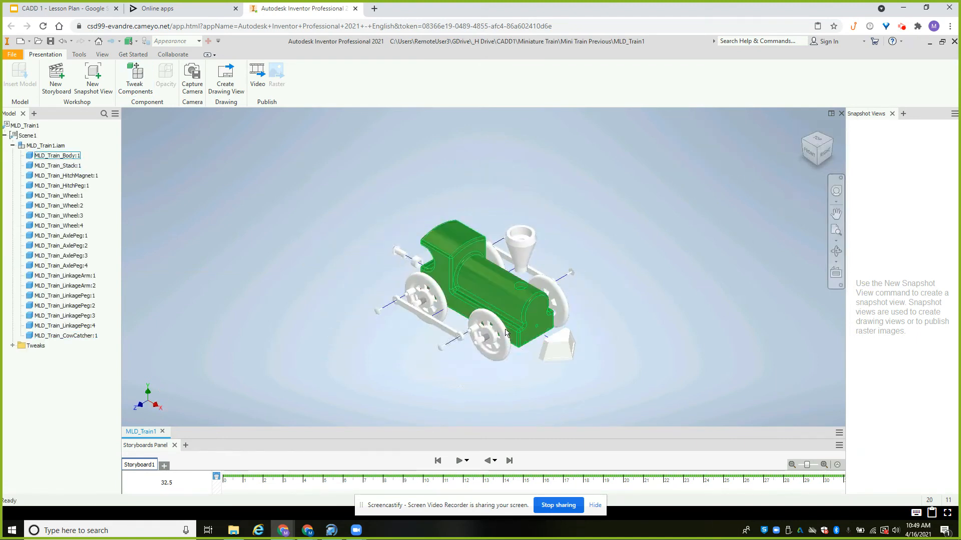
scroll(548, 315, up, 5)
scroll(535, 302, down, 4)
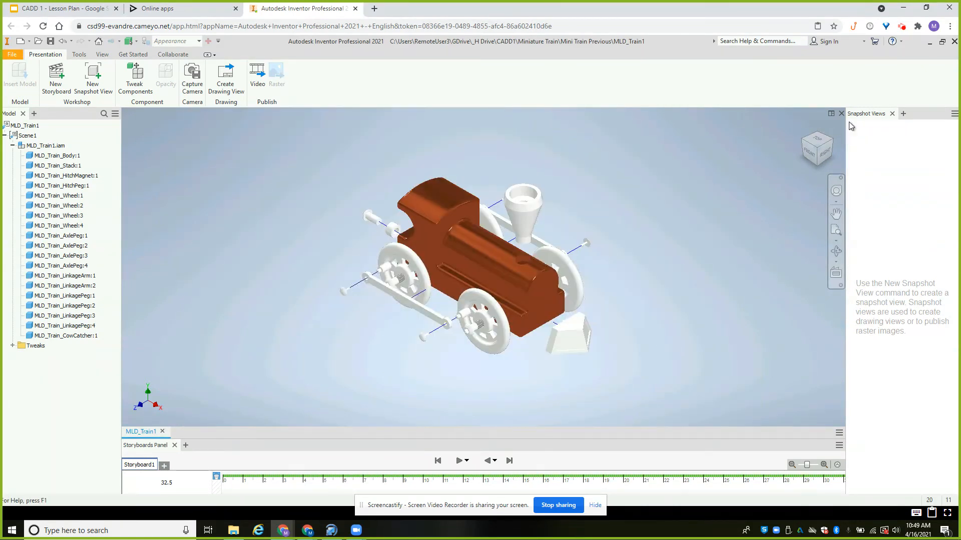
scroll(406, 296, up, 3)
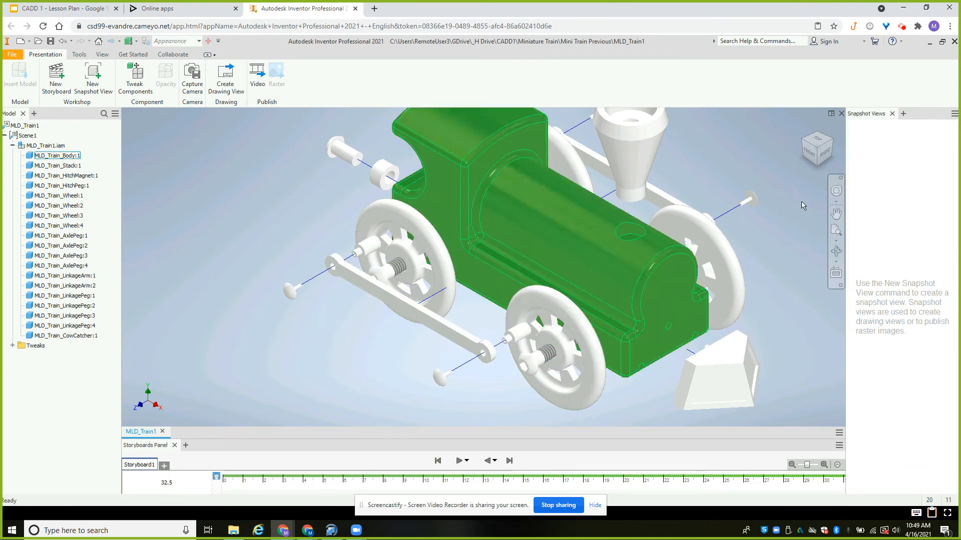
click(830, 142)
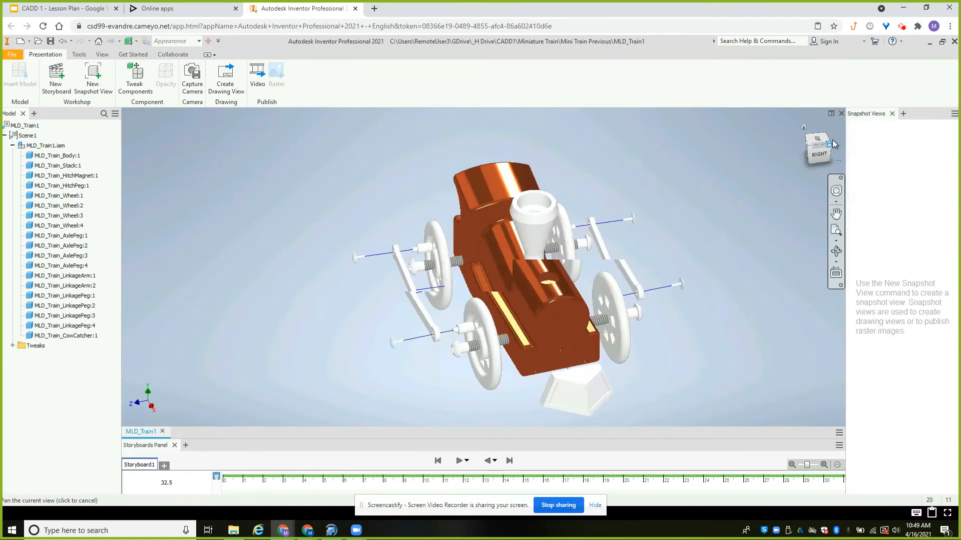
scroll(501, 325, down, 3)
scroll(493, 326, up, 8)
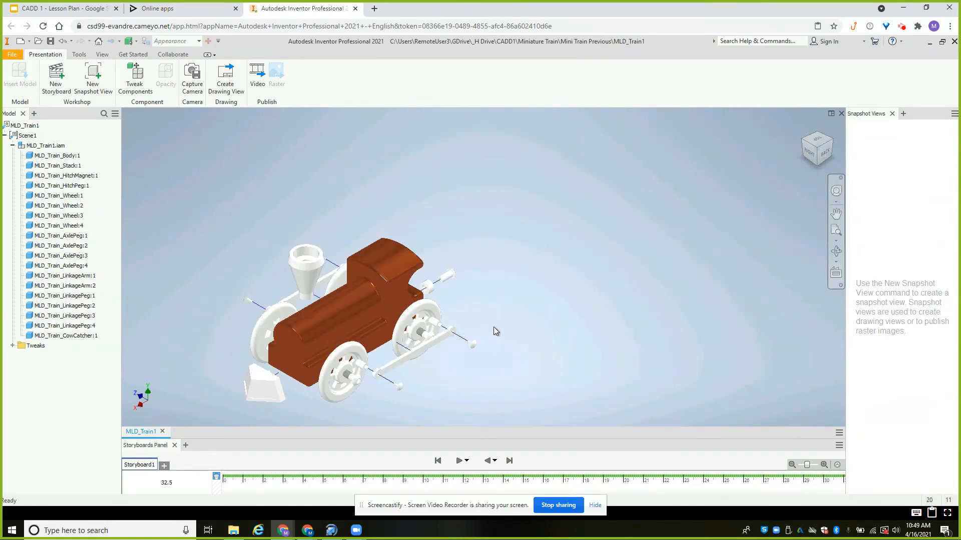
scroll(280, 357, up, 3)
scroll(664, 302, down, 3)
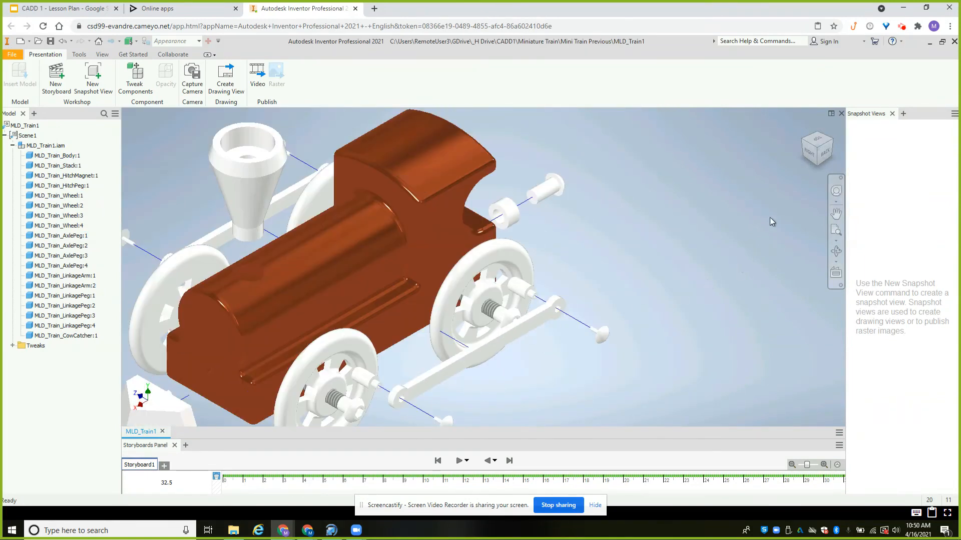
scroll(707, 184, down, 3)
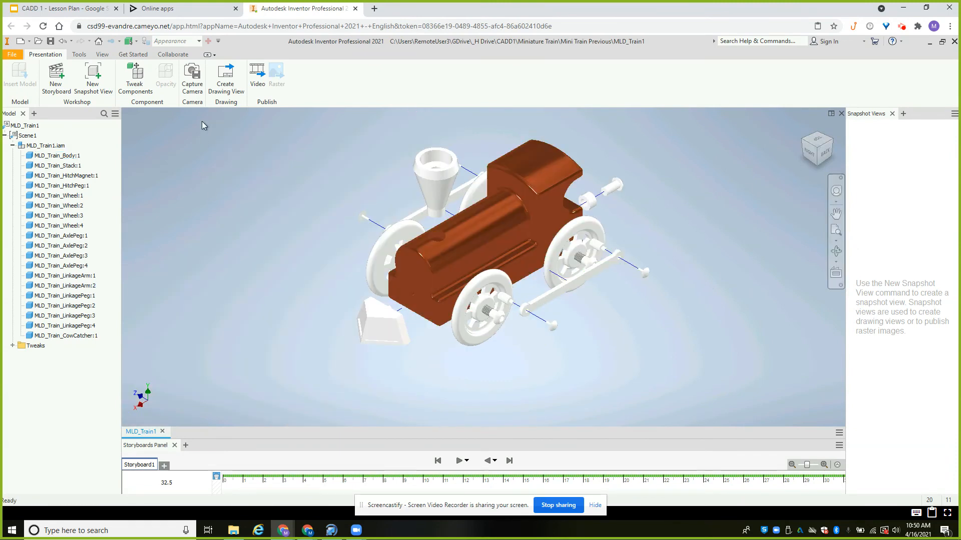
Tweak MLD_Train_LinkageArm:2 again, moving it a further -0.5 in along Z, away from the wheels toward its linkage pegs
click(550, 297)
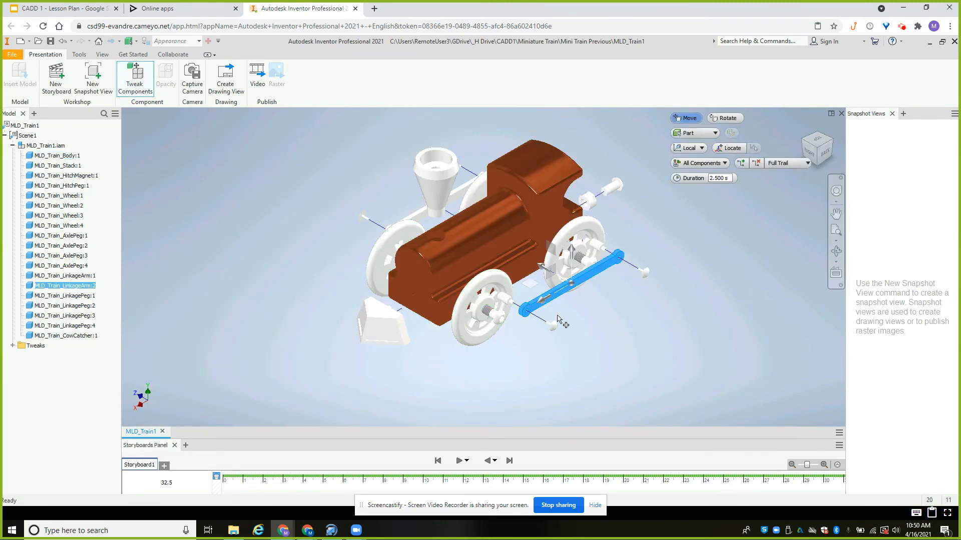
click(541, 269)
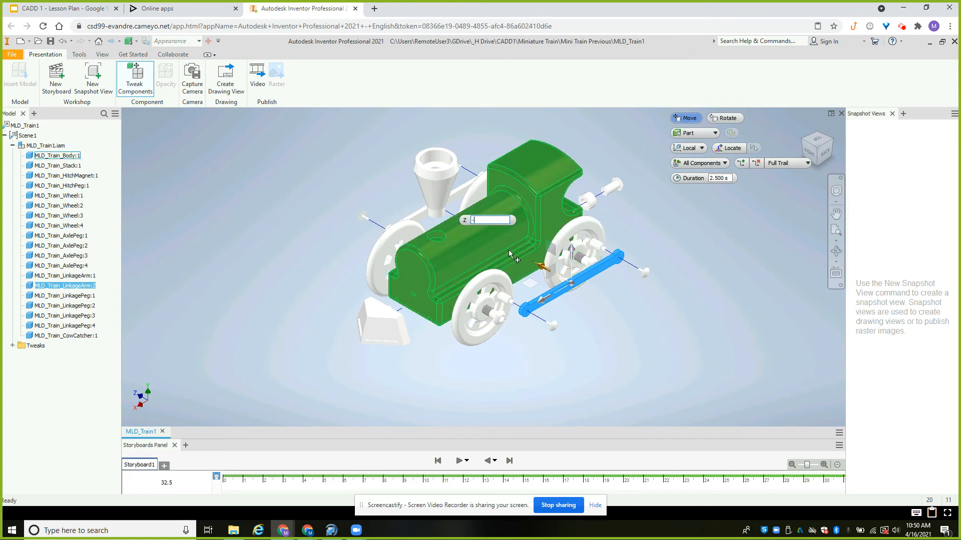
text(-.5)
key(Return)
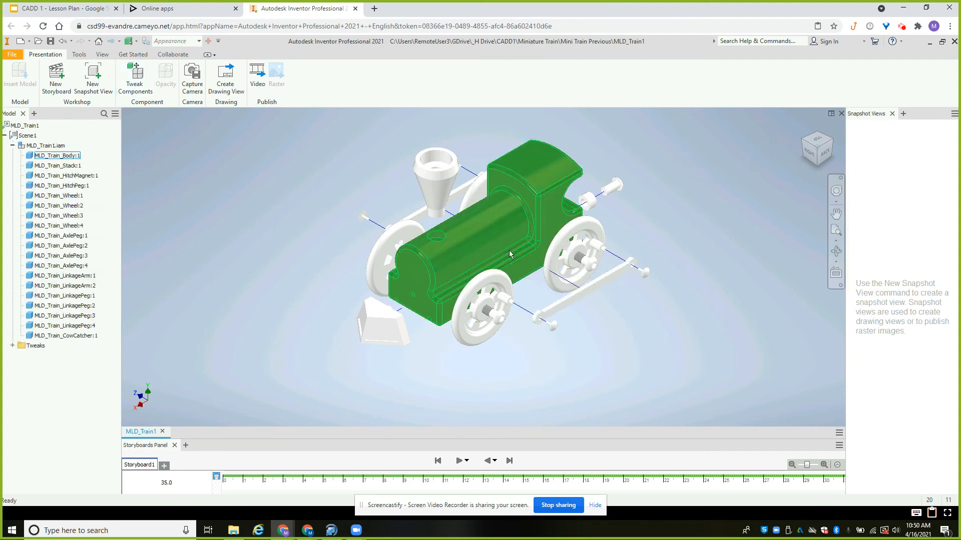
Tweak MLD_Train_LinkageArm:1 on the opposite side again, moving it a further 0.5 in along Z, outward from the wheels
click(801, 150)
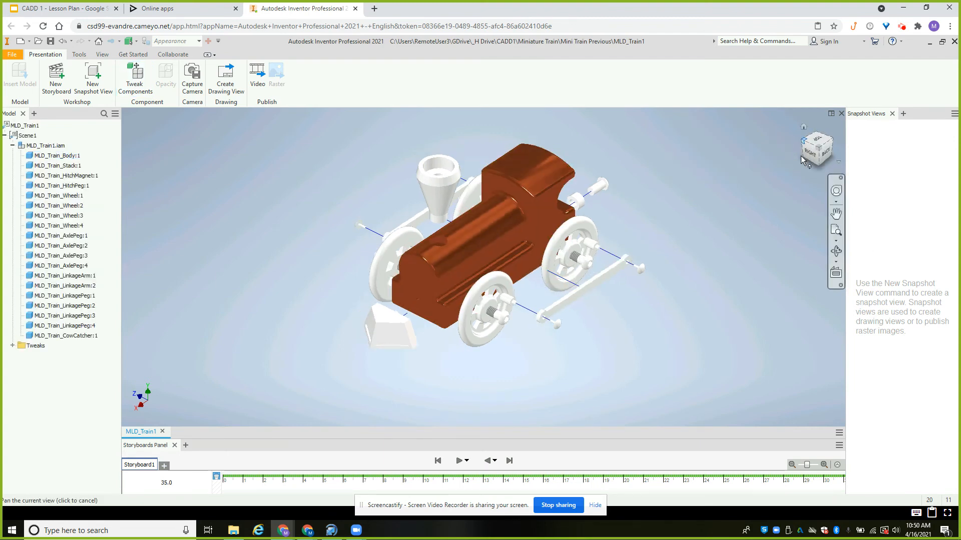
scroll(440, 322, down, 5)
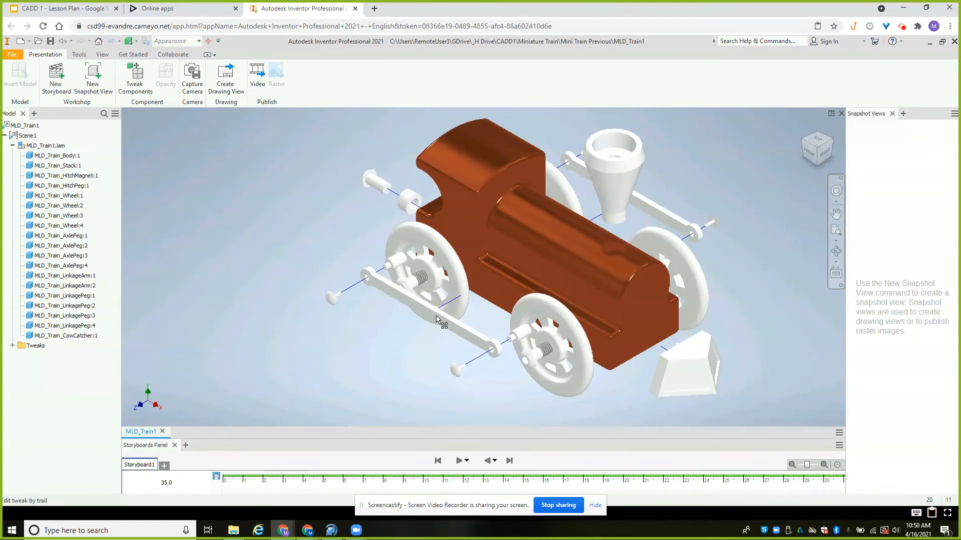
click(135, 75)
click(406, 302)
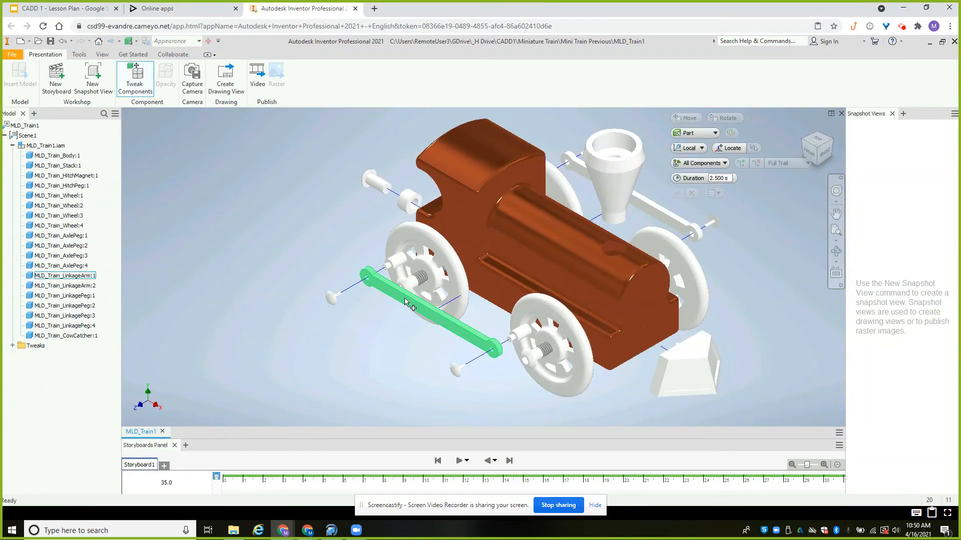
click(406, 302)
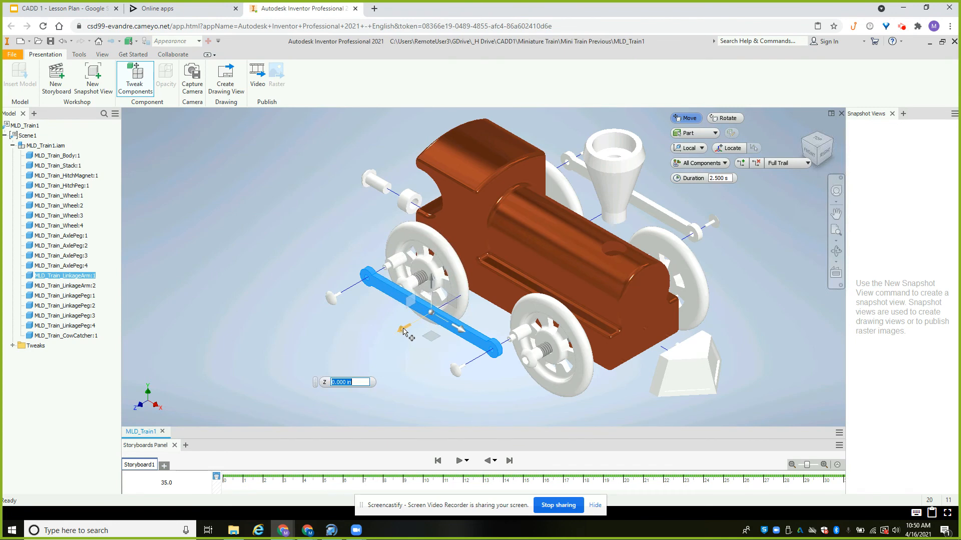
text(.5)
key(Return)
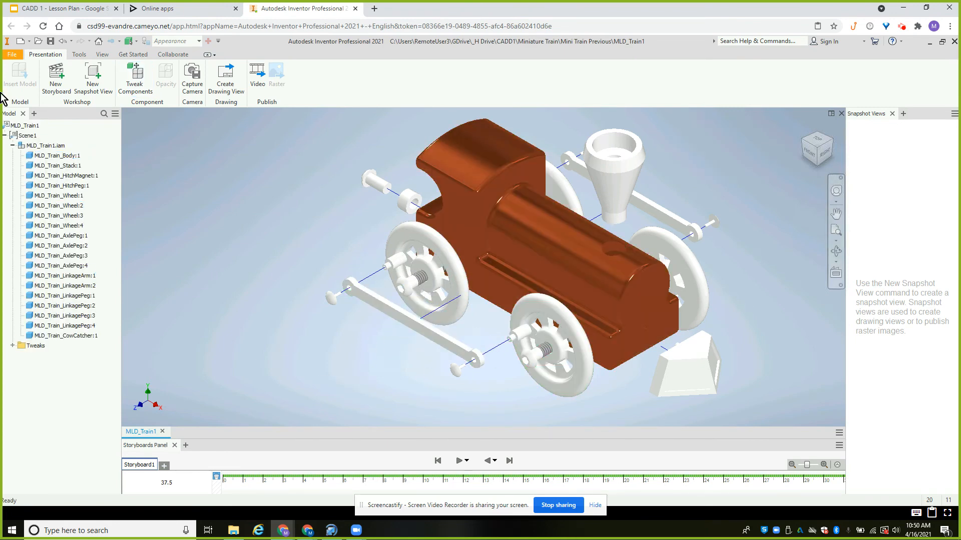
Save the presentation as MLD_Train1_Exploded, an Autodesk Inventor Presentations (*.ipn) file, in the Mini Train Previous folder
click(13, 56)
click(31, 165)
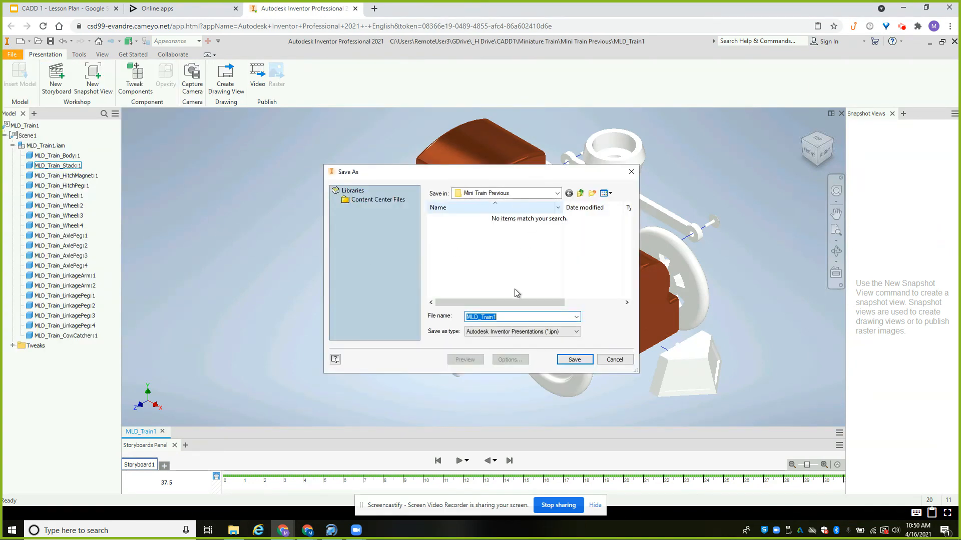
click(529, 194)
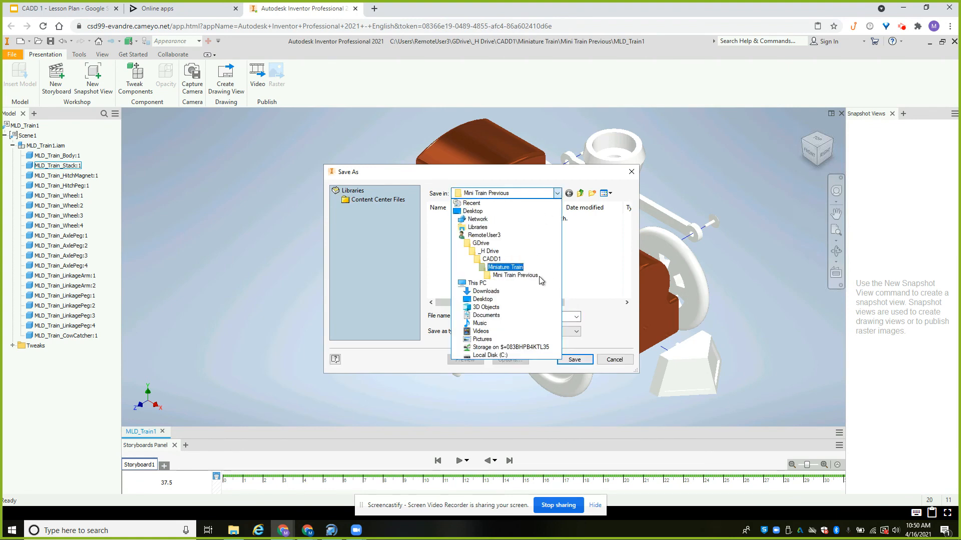
click(505, 274)
double_click(506, 316)
click(528, 317)
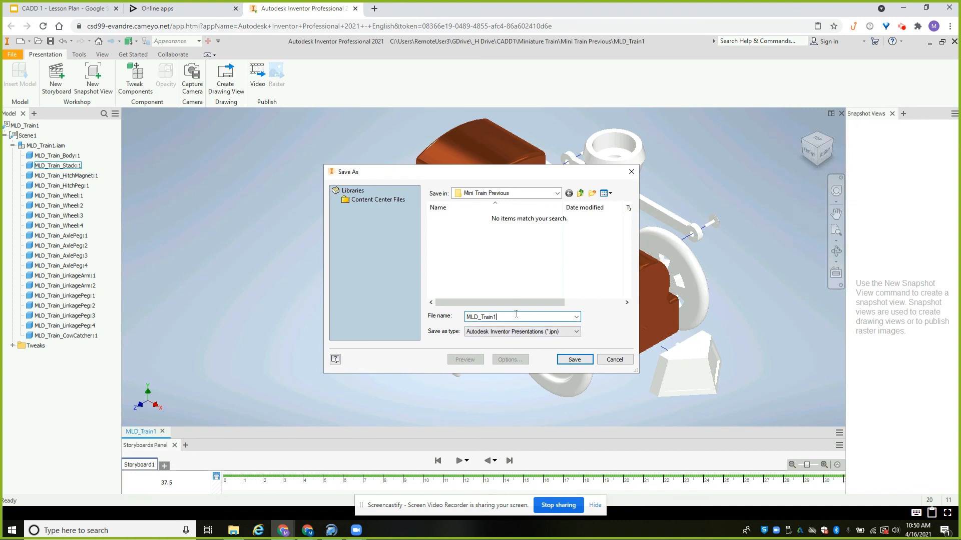
text(_Presenta)
key(BackSpace)
key(BackSpace)
key(BackSpace)
text(Explod)
click(573, 360)
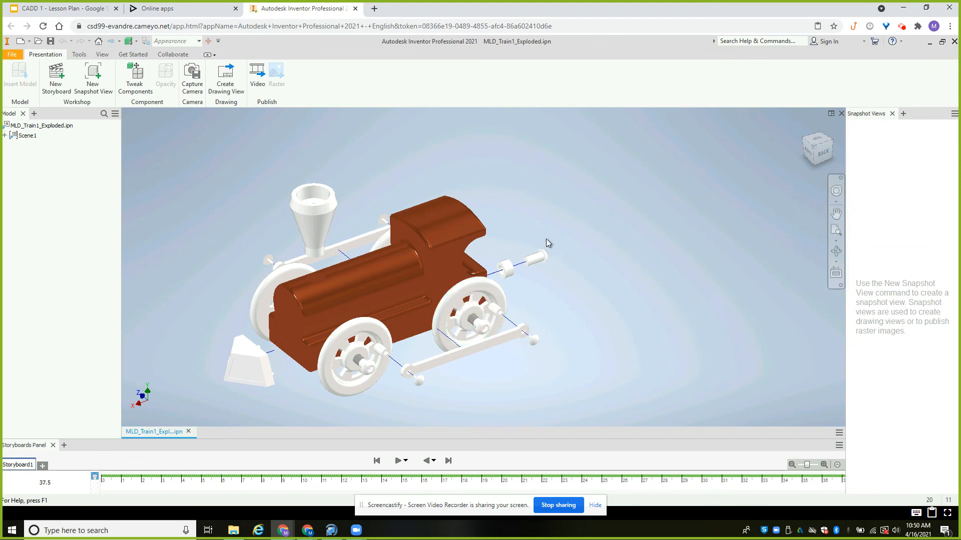
scroll(648, 261, down, 3)
scroll(648, 260, up, 5)
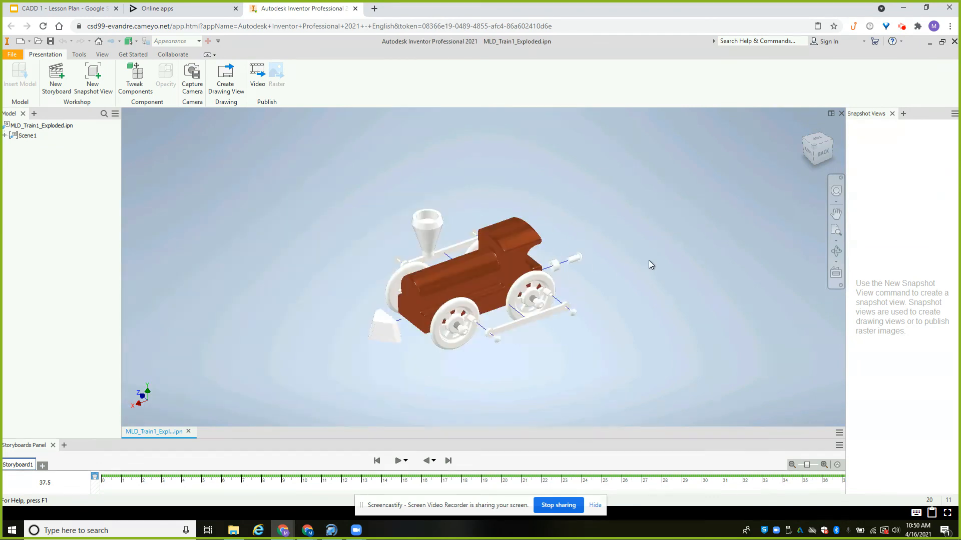
scroll(437, 330, down, 3)
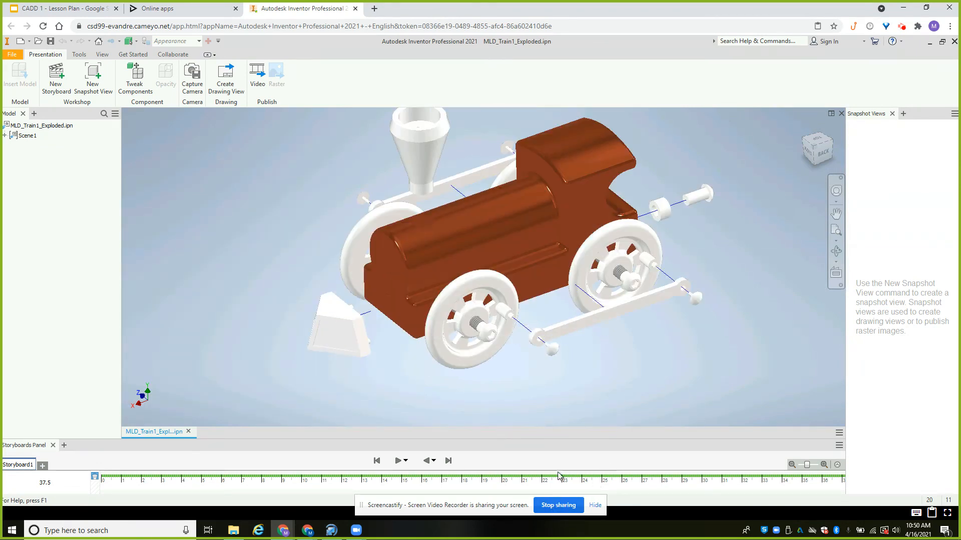